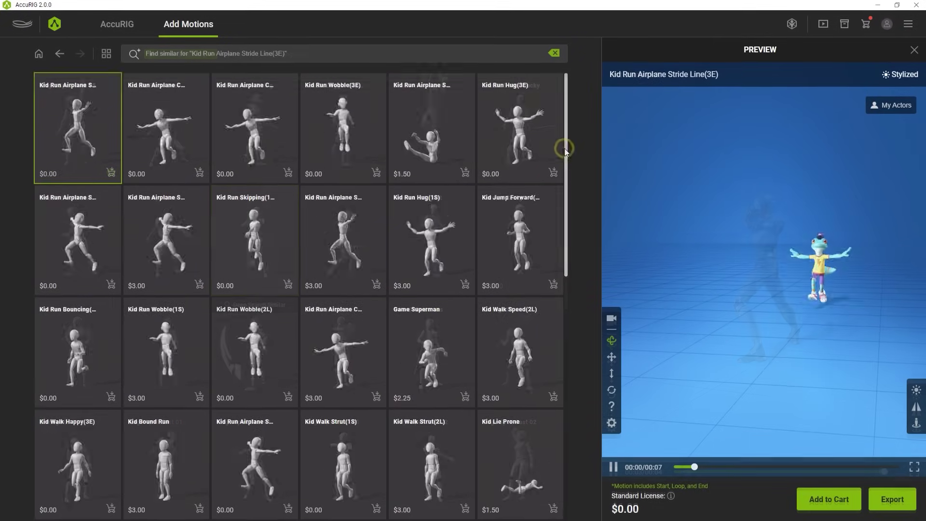
{"action": "left_click_drag", "start_coordinate": [565, 150], "coordinate": [569, 207]}
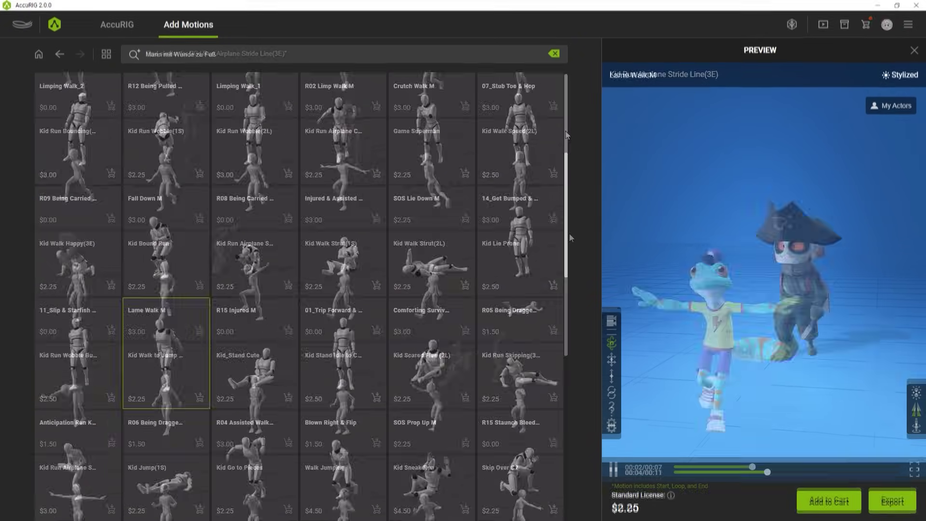
{"action": "left_click_drag", "start_coordinate": [565, 131], "coordinate": [568, 202]}
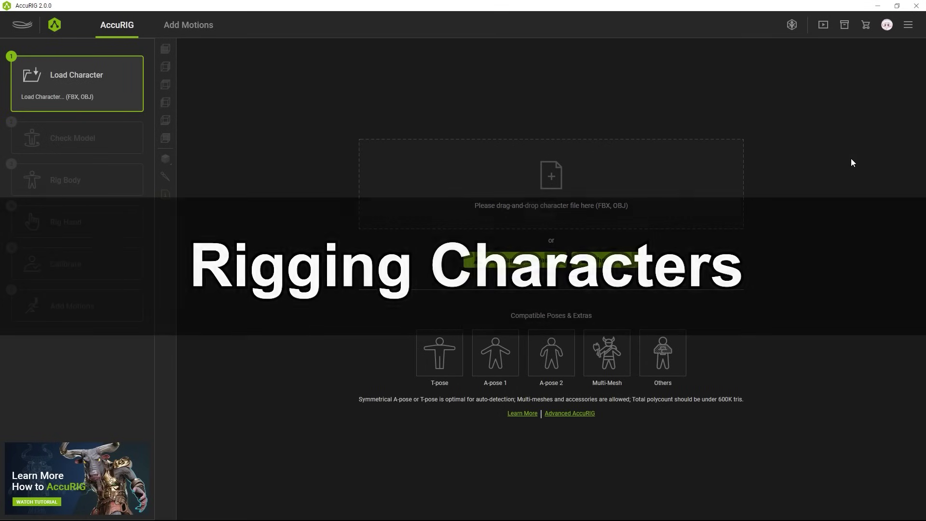
Load the frog FBX character, start body rigging, and nudge the shoulder joint into place.
{"action": "left_click", "coordinate": [615, 265]}
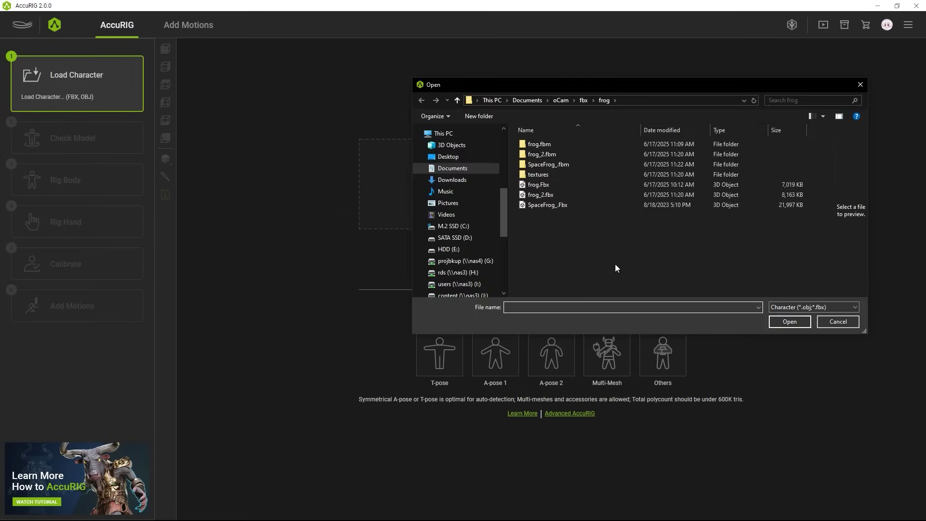
{"action": "double_click", "coordinate": [590, 207]}
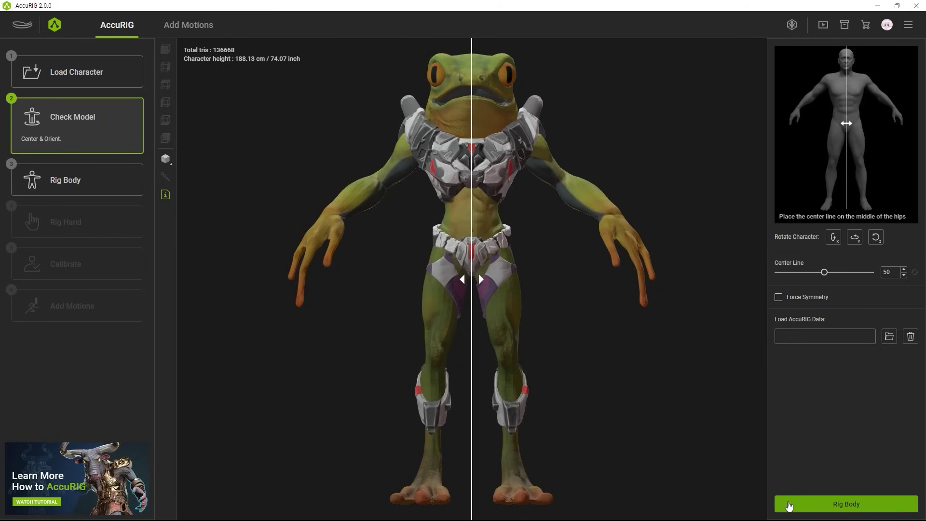
{"action": "left_click", "coordinate": [790, 507]}
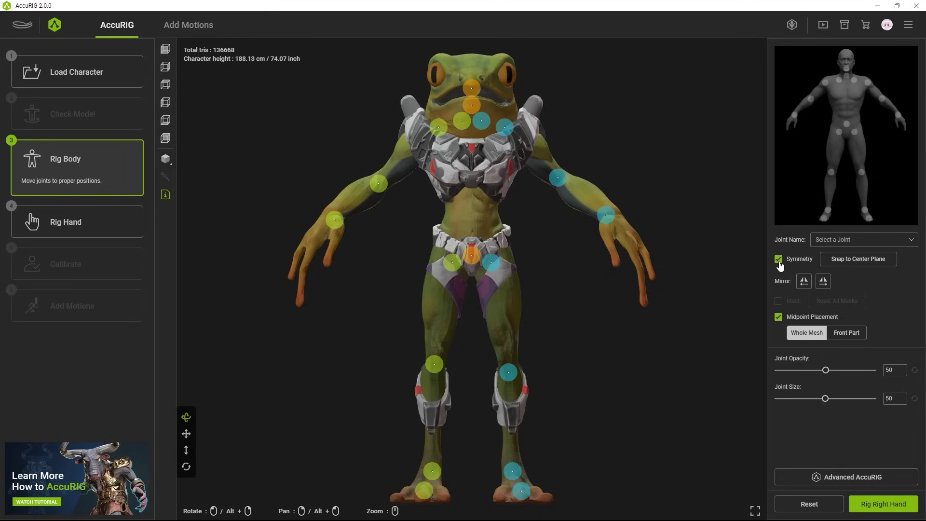
{"action": "mouse_move", "coordinate": [526, 148]}
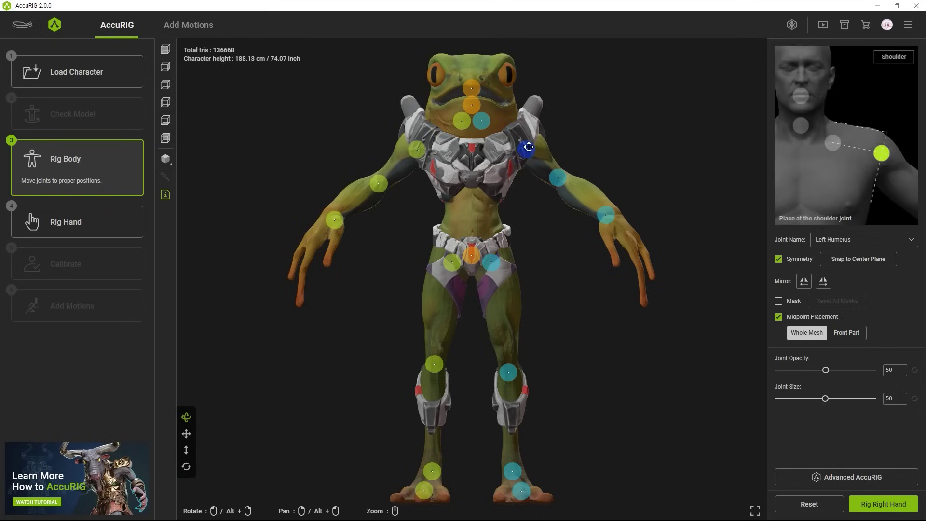
{"action": "left_click_drag", "start_coordinate": [528, 147], "coordinate": [530, 149]}
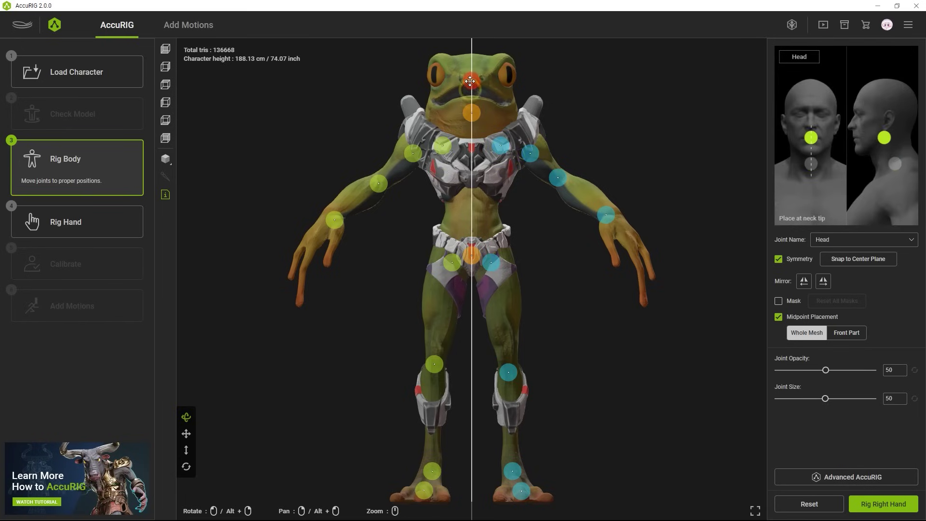
Deselect the head joint, check the Advanced AccuRIG options, and advance to hand rigging.
{"action": "left_click", "coordinate": [641, 173]}
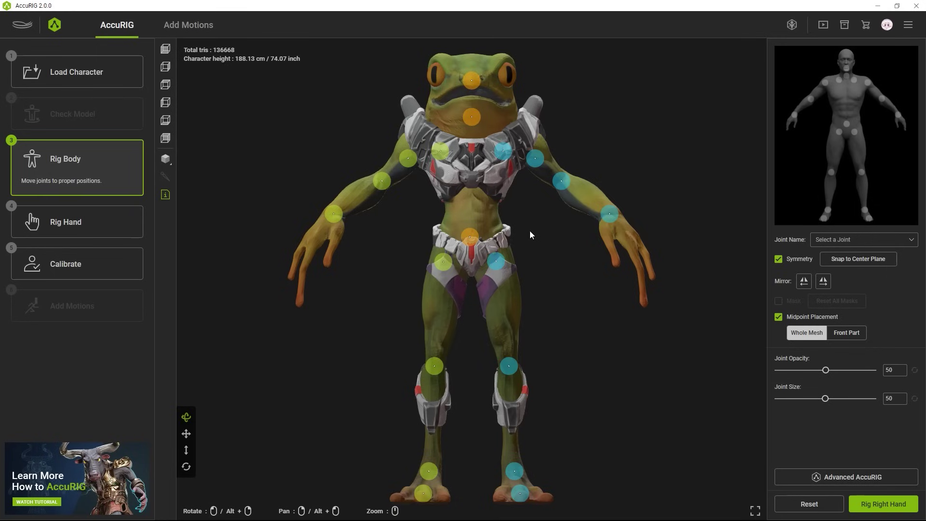
{"action": "left_click", "coordinate": [797, 480]}
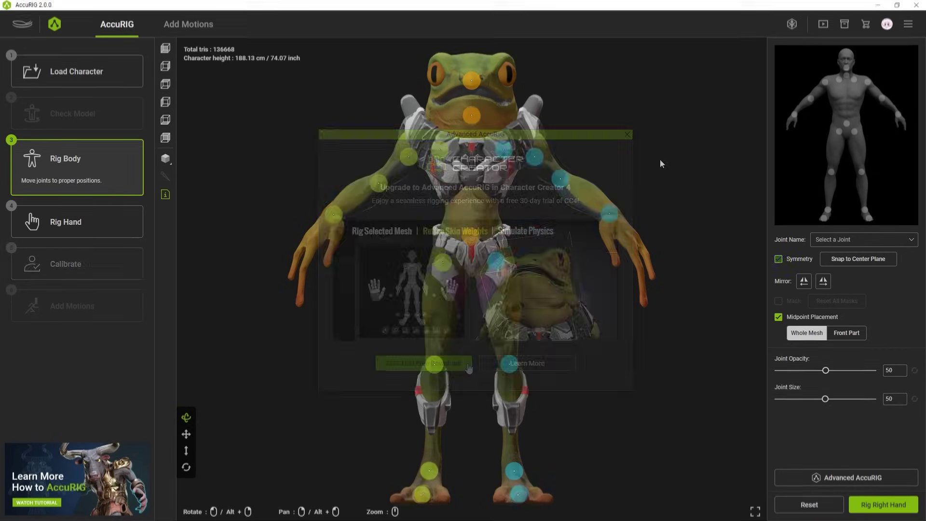
{"action": "left_click", "coordinate": [134, 222]}
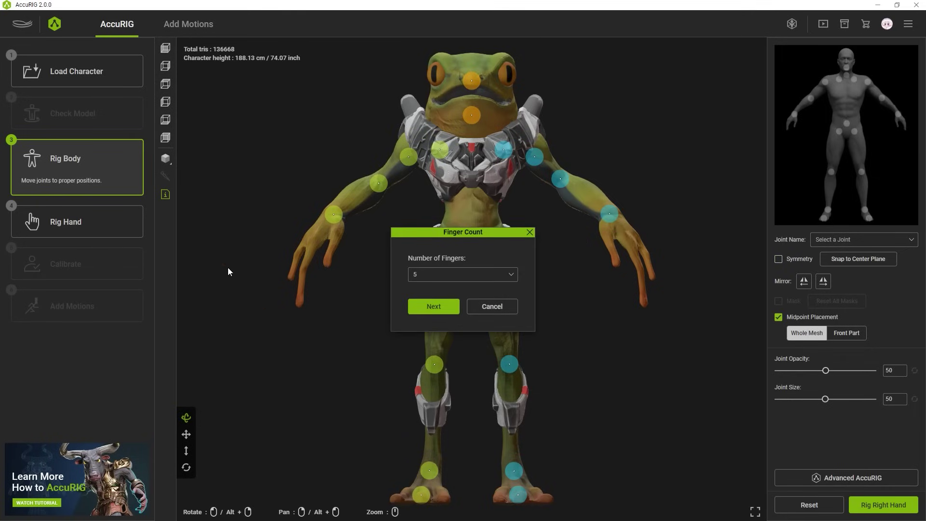
Rig the frog's right hand with three fingers, then rig the left hand and continue to calibration.
{"action": "left_click", "coordinate": [470, 279]}
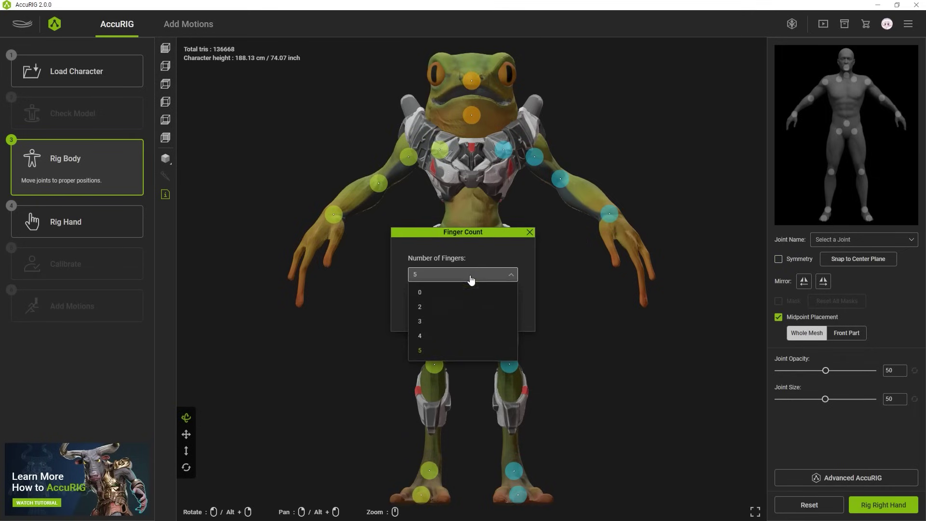
{"action": "left_click", "coordinate": [464, 321]}
{"action": "left_click", "coordinate": [449, 308]}
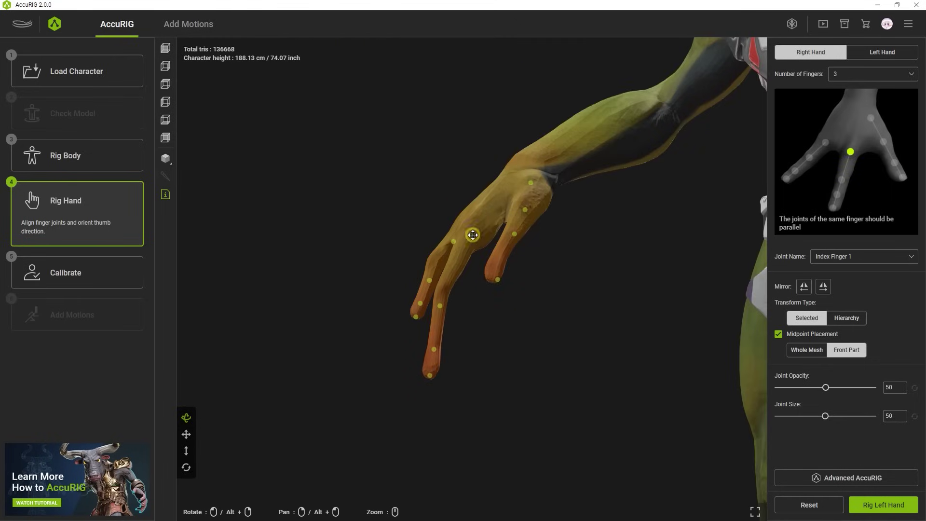
{"action": "left_click_drag", "start_coordinate": [529, 213], "coordinate": [509, 281]}
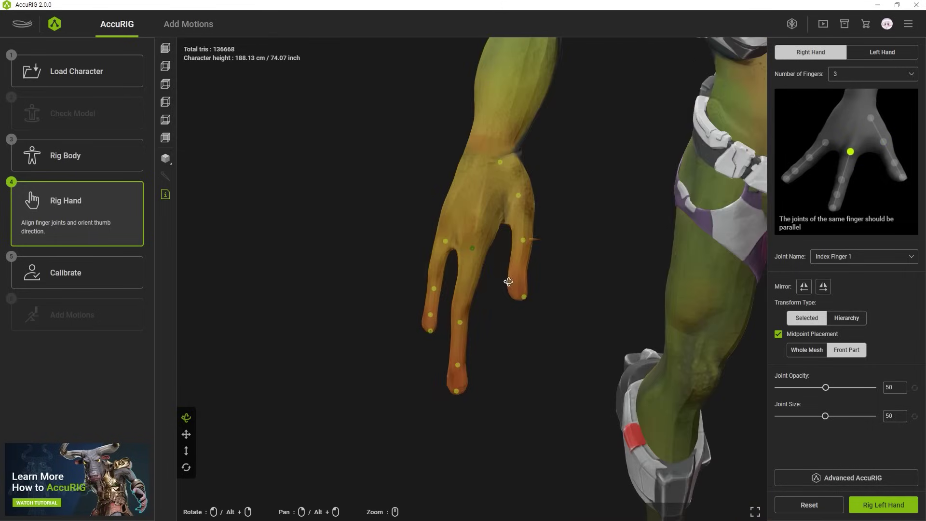
{"action": "left_click", "coordinate": [869, 505]}
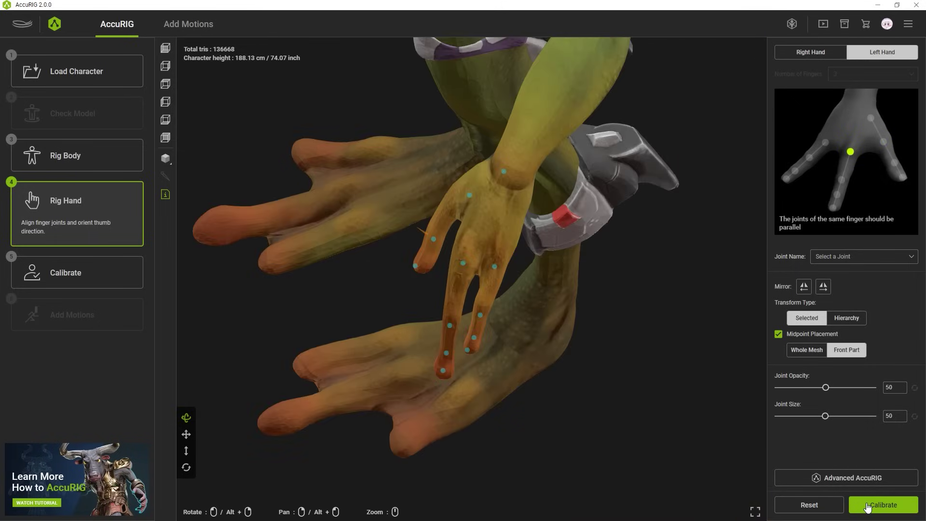
{"action": "left_click", "coordinate": [868, 505]}
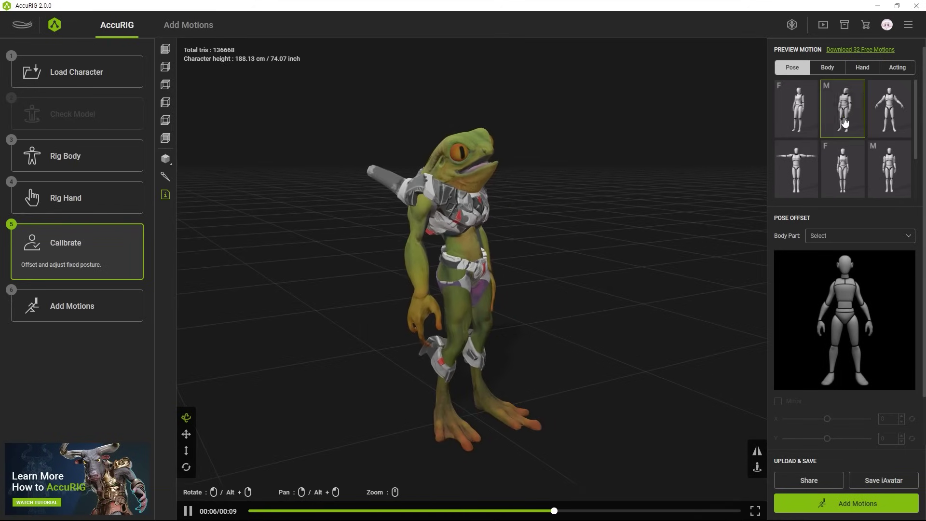
Preview the first Hand gesture motion on the rigged frog.
{"action": "left_click", "coordinate": [865, 69]}
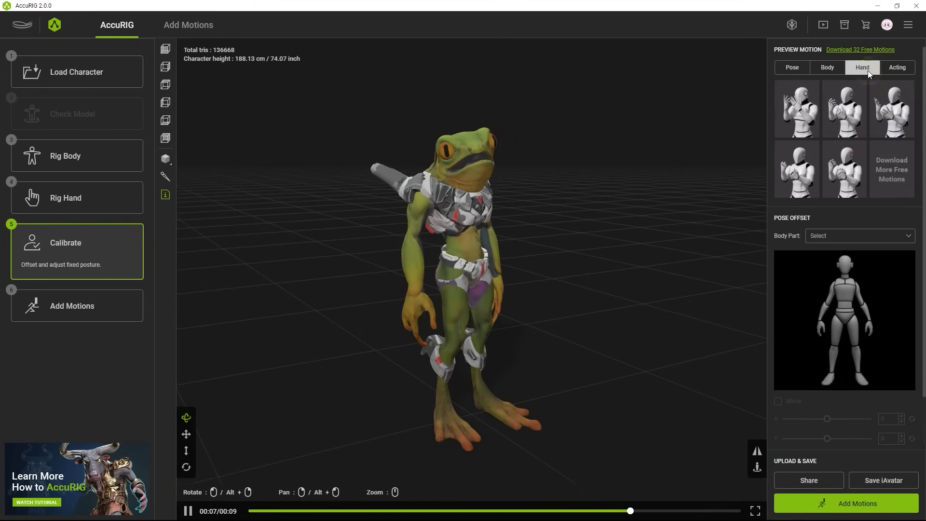
{"action": "left_click", "coordinate": [799, 124]}
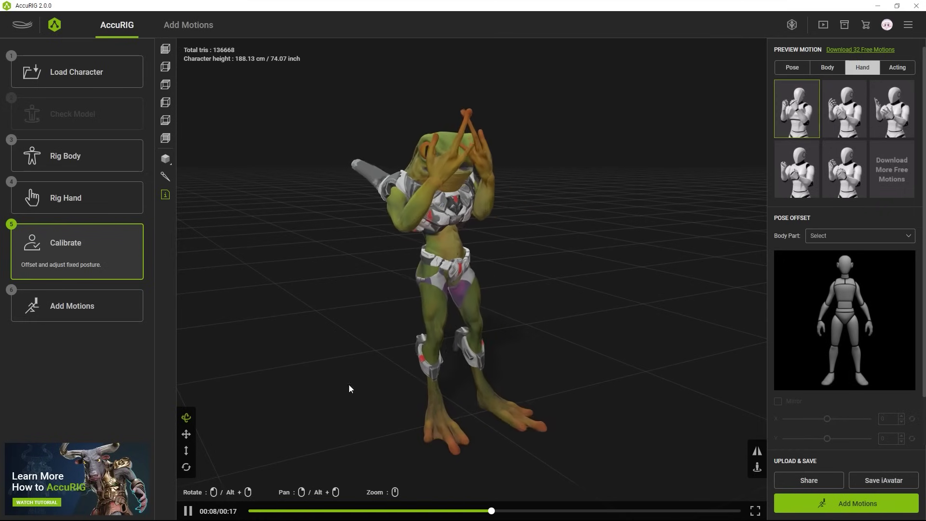
Preview Normal Walk, Angry Walk, Walk Happy and Kid Walk Skipping from the store's New Releases.
{"action": "left_click", "coordinate": [819, 507]}
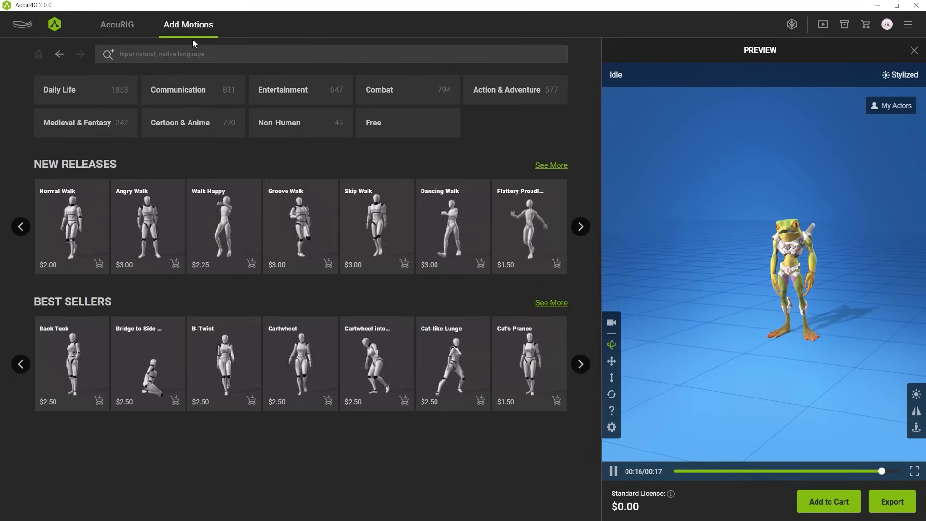
{"action": "mouse_move", "coordinate": [300, 90]}
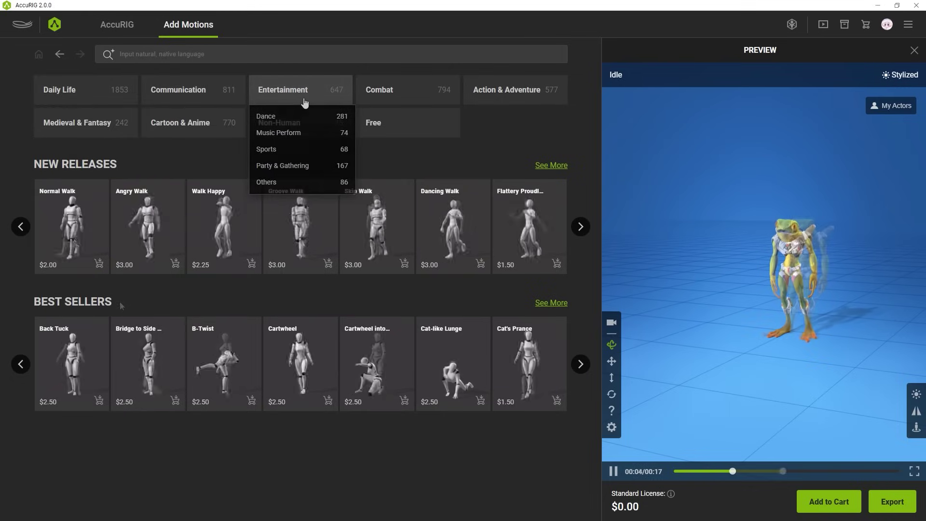
{"action": "left_click", "coordinate": [60, 235]}
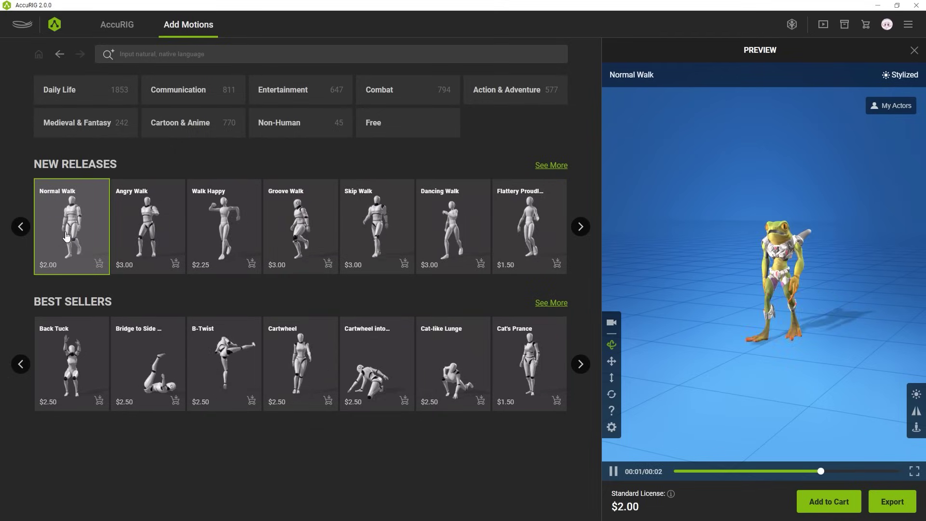
{"action": "left_click", "coordinate": [137, 240]}
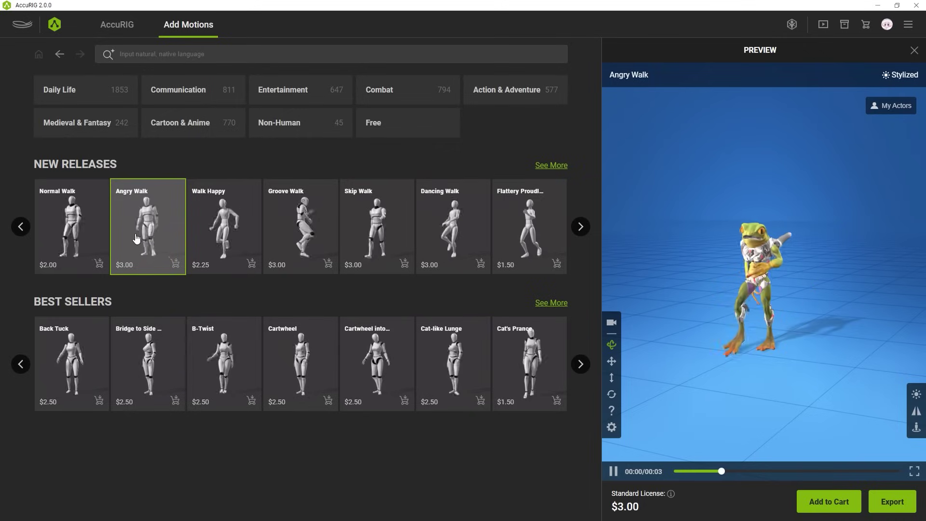
{"action": "left_click", "coordinate": [246, 240]}
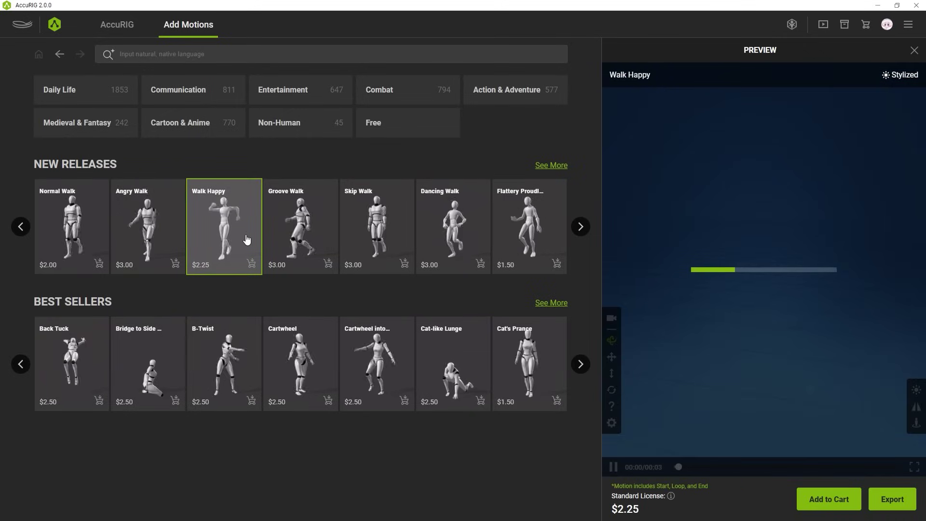
{"action": "left_click", "coordinate": [582, 228]}
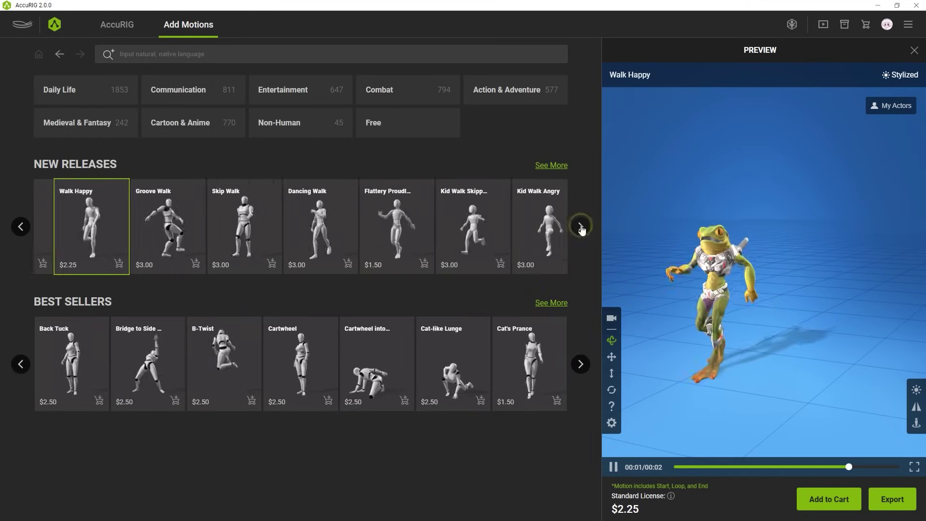
{"action": "left_click", "coordinate": [581, 228]}
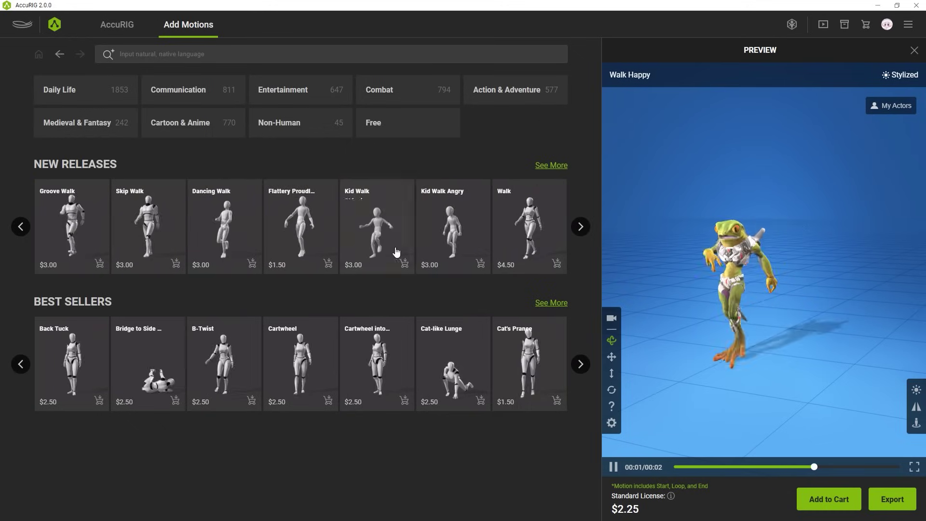
{"action": "left_click", "coordinate": [395, 251]}
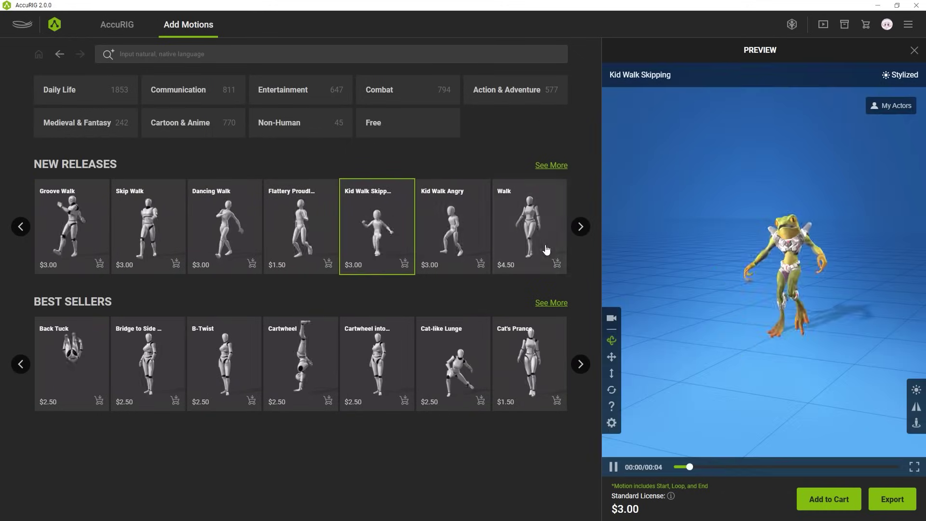
{"action": "left_click", "coordinate": [578, 227]}
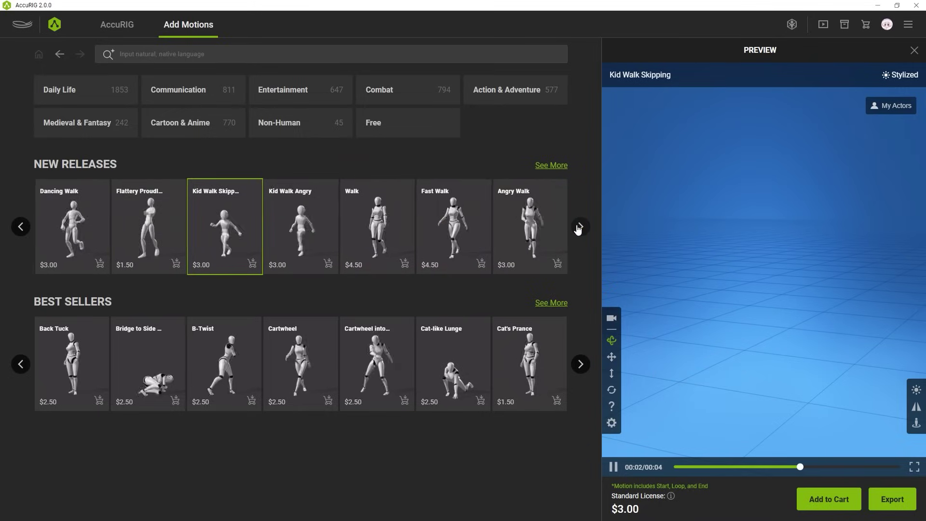
Preview Angry Walk on the frog, then switch the preview to a different actor.
{"action": "left_click", "coordinate": [554, 234]}
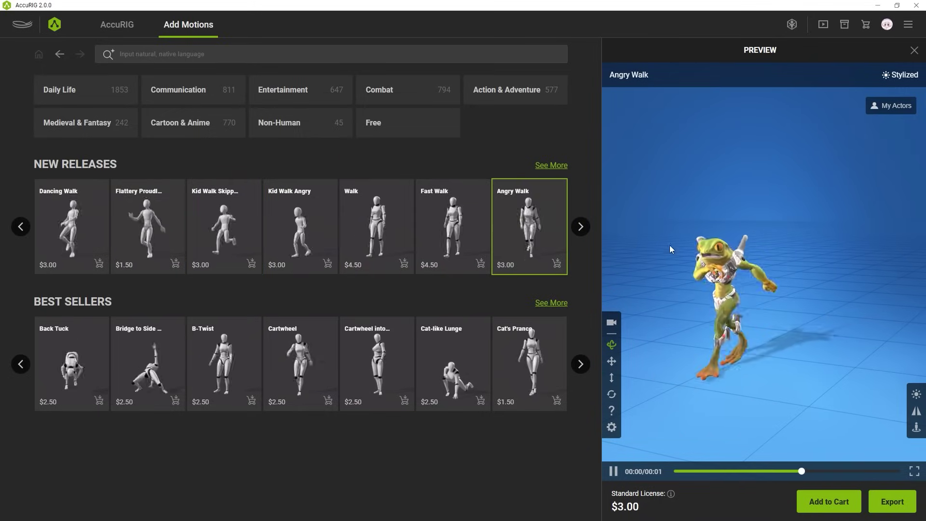
{"action": "left_click", "coordinate": [890, 112]}
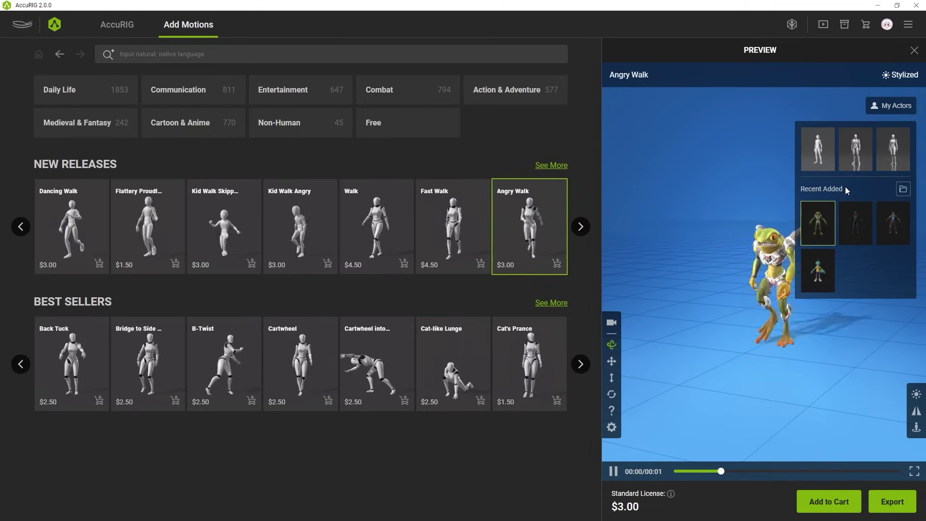
{"action": "left_click", "coordinate": [865, 238]}
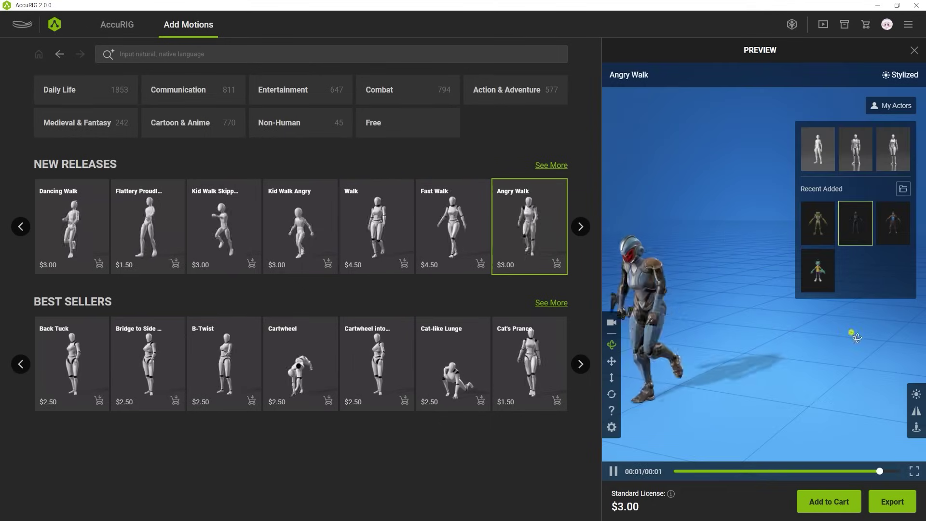
Preview Karate - Attack Back from New Releases and open the Recent Added actors folder.
{"action": "left_click", "coordinate": [578, 236]}
{"action": "left_click", "coordinate": [578, 236]}
{"action": "left_click", "coordinate": [578, 230]}
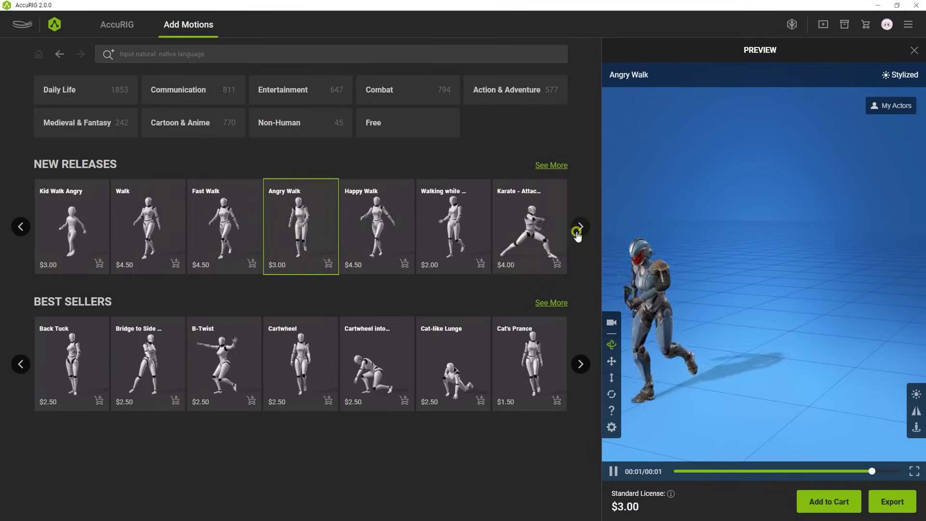
{"action": "left_click", "coordinate": [578, 230]}
{"action": "left_click", "coordinate": [481, 244]}
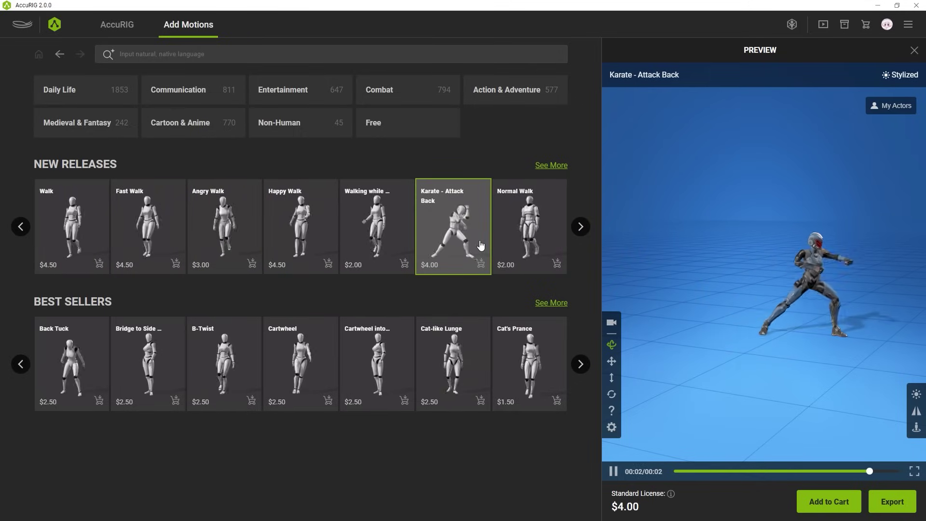
{"action": "left_click", "coordinate": [886, 108]}
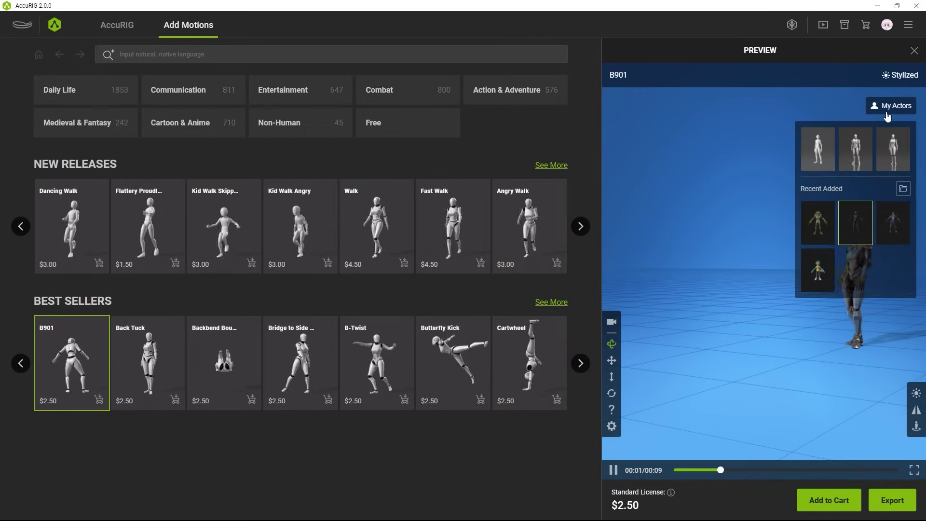
{"action": "left_click", "coordinate": [902, 190]}
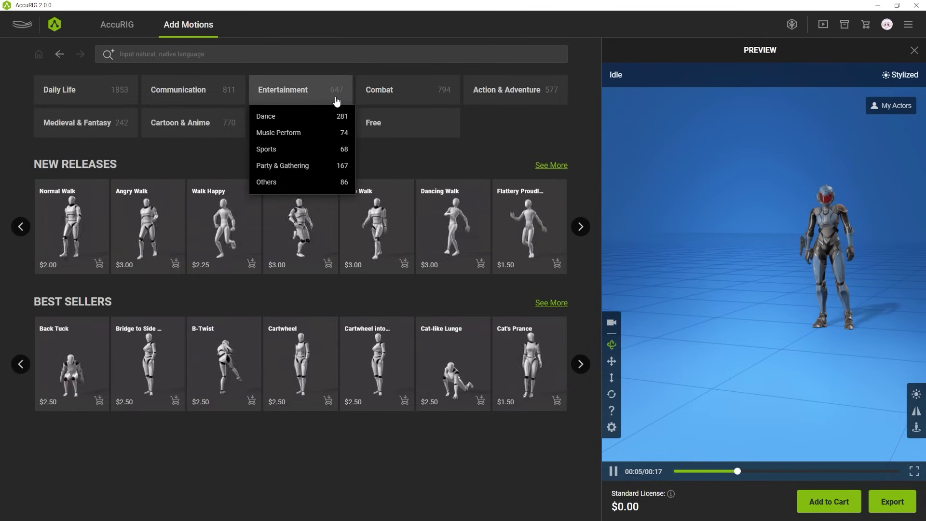
{"action": "mouse_move", "coordinate": [77, 122]}
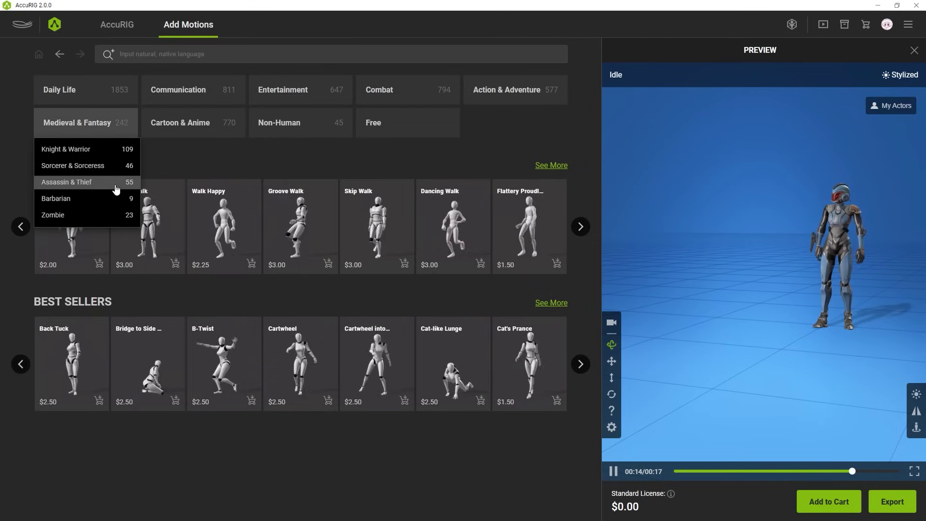
Show all Medieval & Fantasy motions from the Add Motions home page.
{"action": "left_click", "coordinate": [117, 132]}
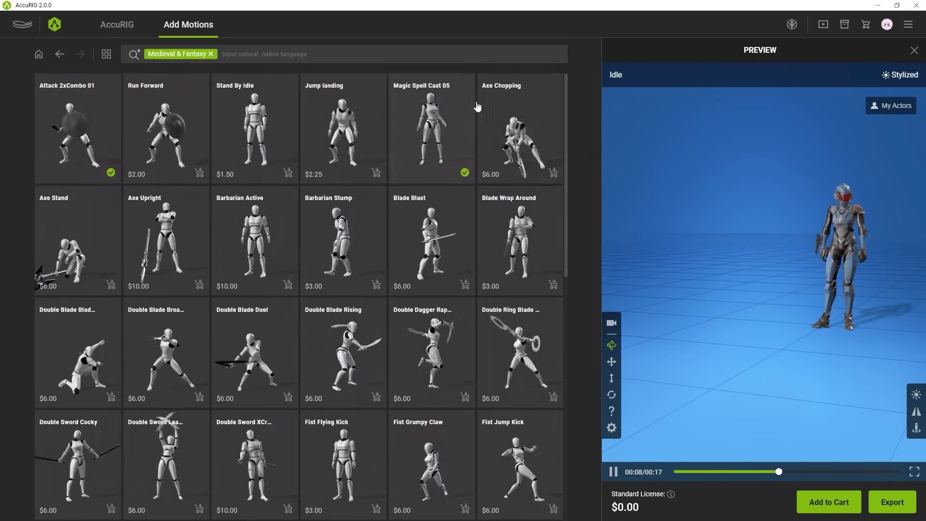
{"action": "left_click_drag", "start_coordinate": [565, 97], "coordinate": [559, 145]}
{"action": "scroll", "coordinate": [561, 170], "scroll_direction": "down", "scroll_amount": 2}
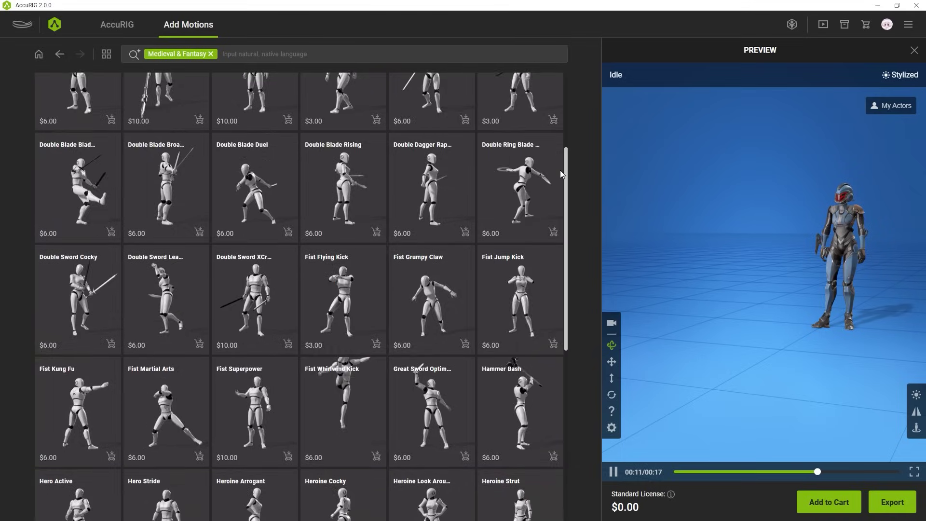
{"action": "scroll", "coordinate": [115, 179], "scroll_direction": "up", "scroll_amount": 5}
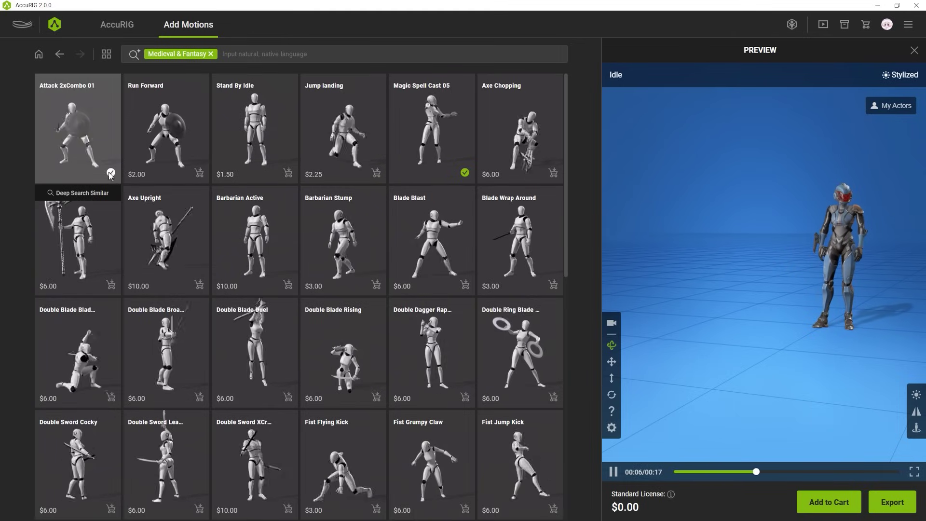
Filter the Medieval & Fantasy motions to Mocap and Female results.
{"action": "left_click", "coordinate": [107, 62]}
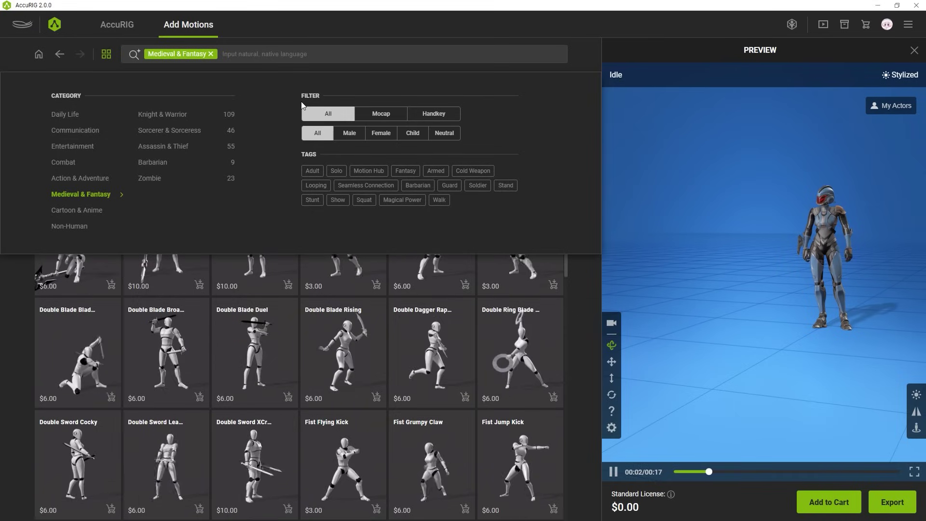
{"action": "left_click", "coordinate": [376, 115]}
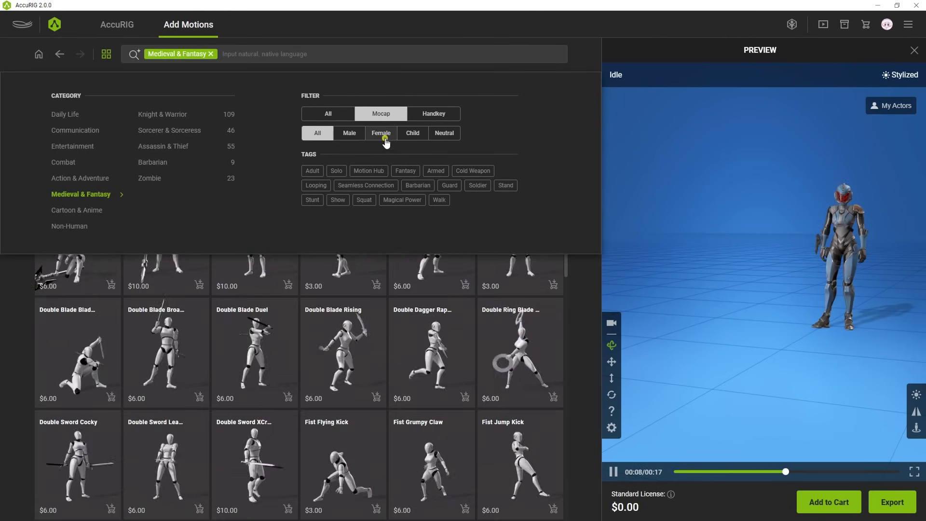
{"action": "left_click", "coordinate": [385, 138]}
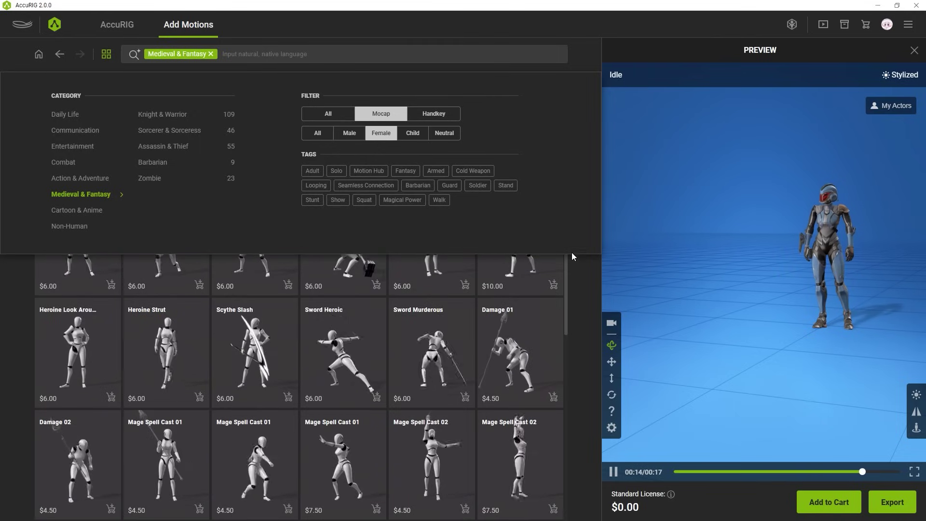
{"action": "left_click", "coordinate": [578, 275]}
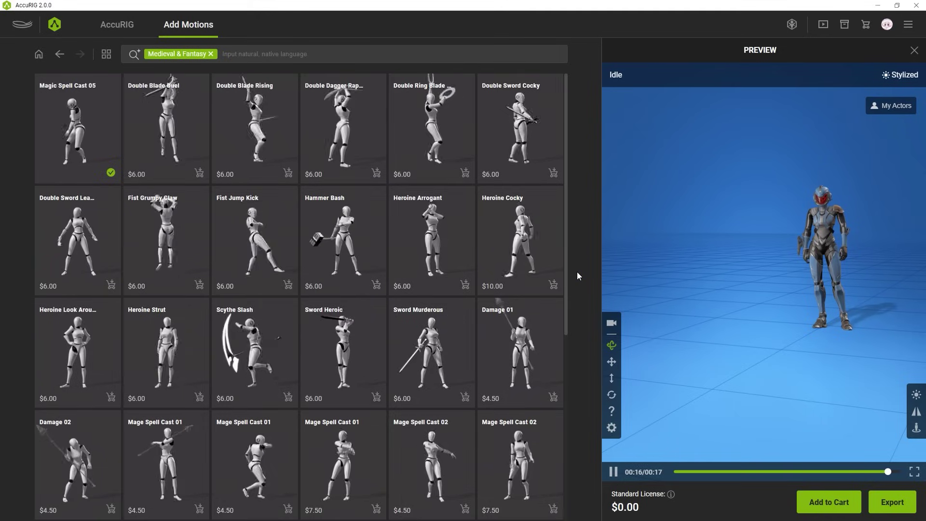
Preview Fist Jump Kick, then browse Daily Life Family & Friends for G08-Point Front Talk-F2's partner motions.
{"action": "left_click", "coordinate": [250, 259]}
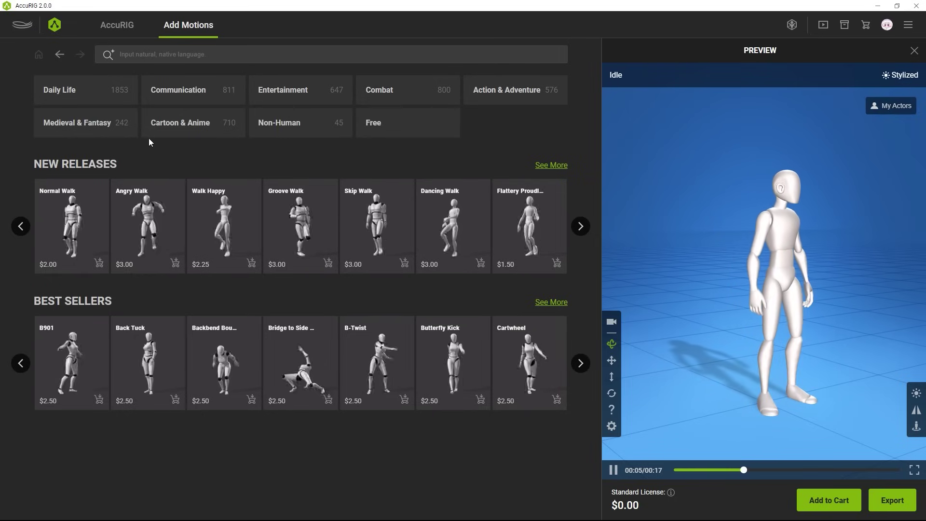
{"action": "mouse_move", "coordinate": [85, 89]}
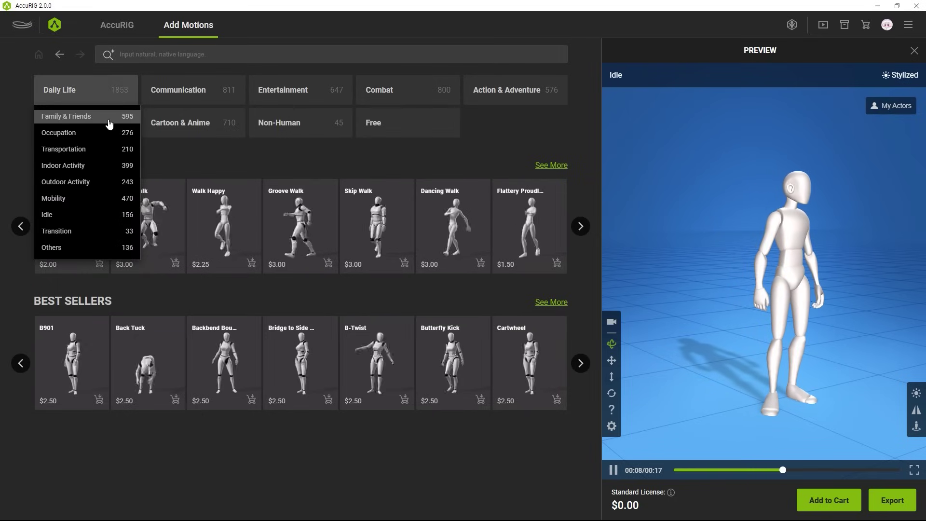
{"action": "left_click", "coordinate": [107, 119]}
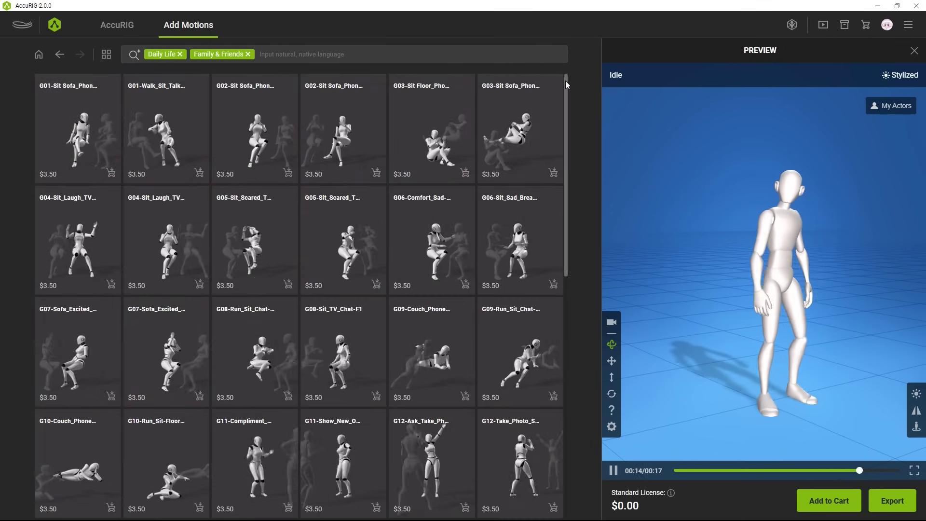
{"action": "left_click_drag", "start_coordinate": [565, 82], "coordinate": [555, 305]}
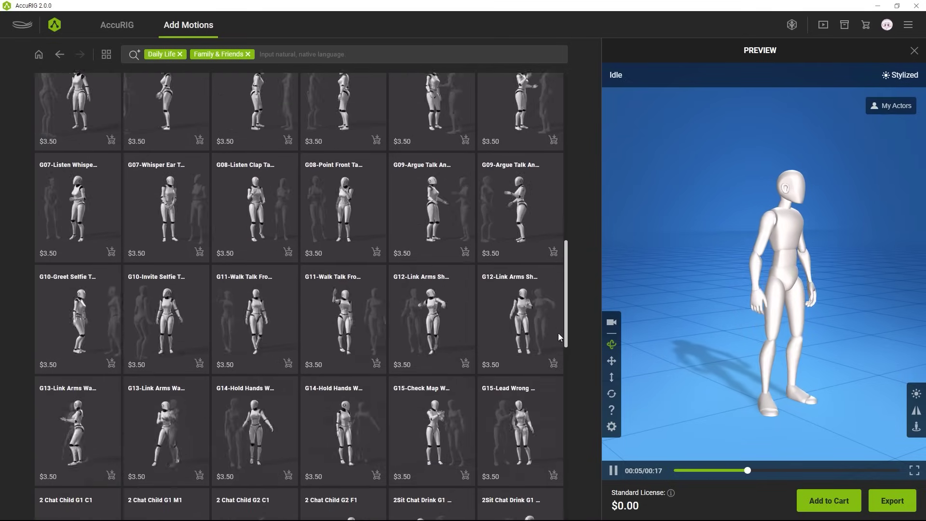
{"action": "left_click_drag", "start_coordinate": [555, 305], "coordinate": [558, 349]}
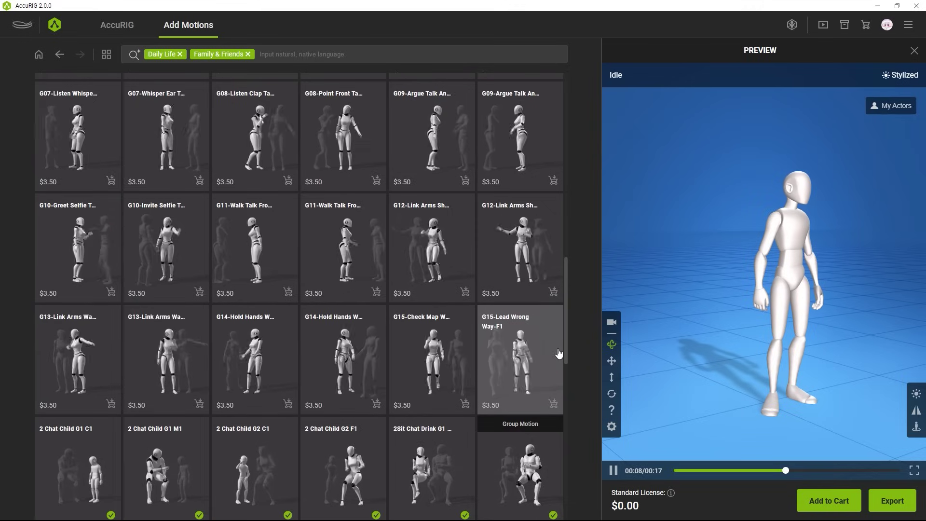
{"action": "mouse_move", "coordinate": [344, 138]}
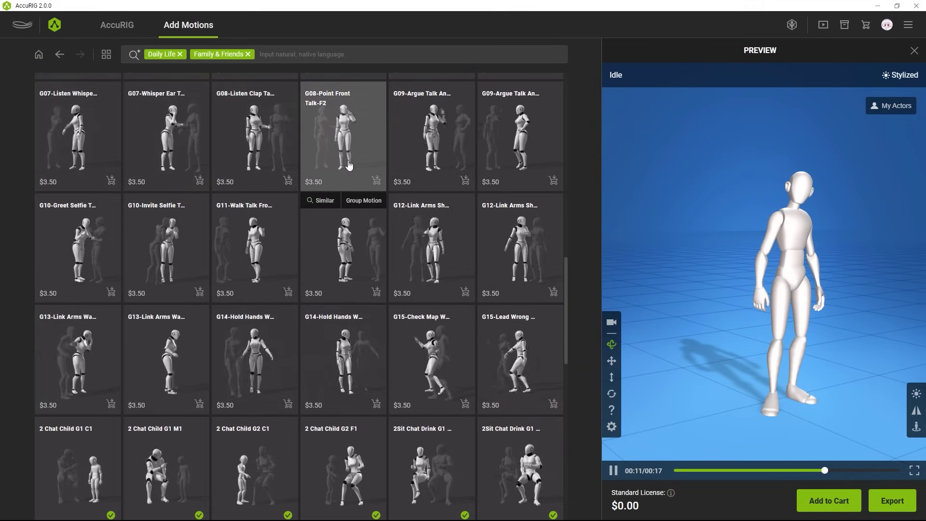
{"action": "left_click", "coordinate": [361, 202]}
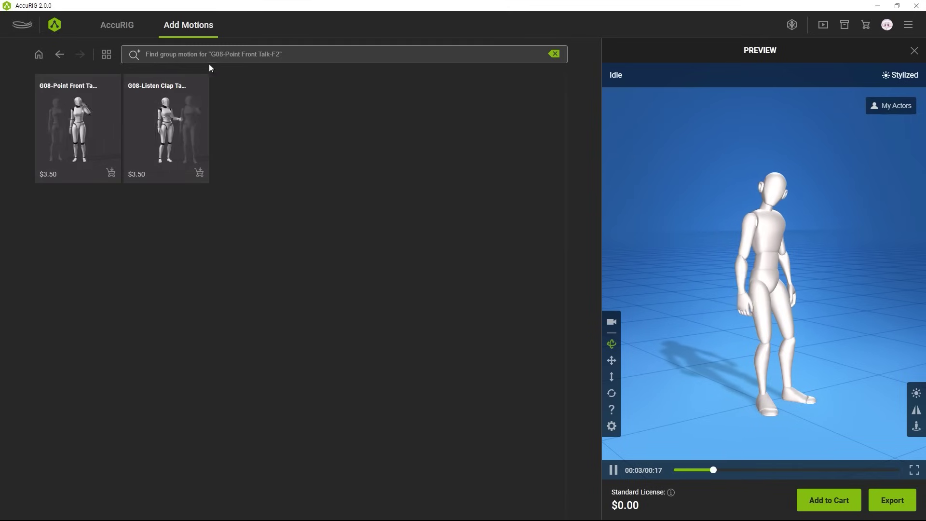
Preview G08-Point Front Talk-F2 and G08-Listen Clap Talk-F1, then return to the store home page.
{"action": "left_click", "coordinate": [96, 142]}
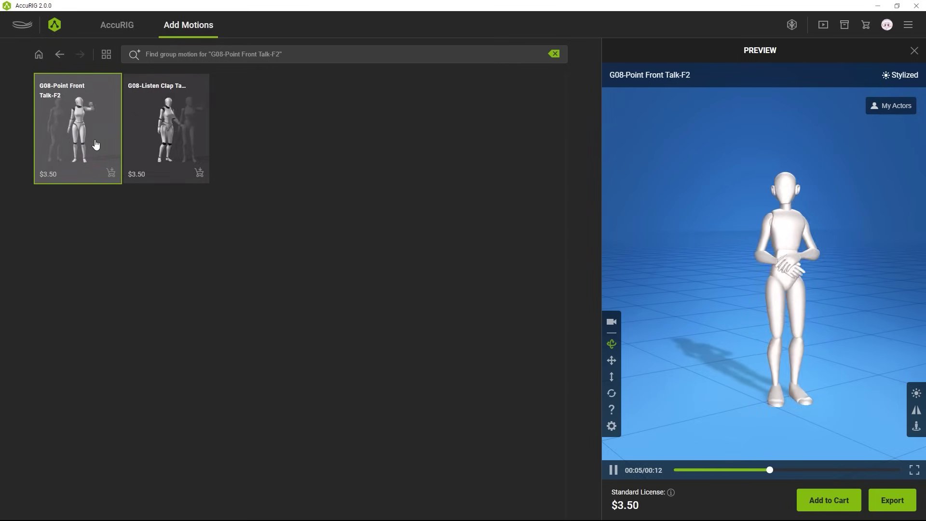
{"action": "left_click", "coordinate": [191, 143]}
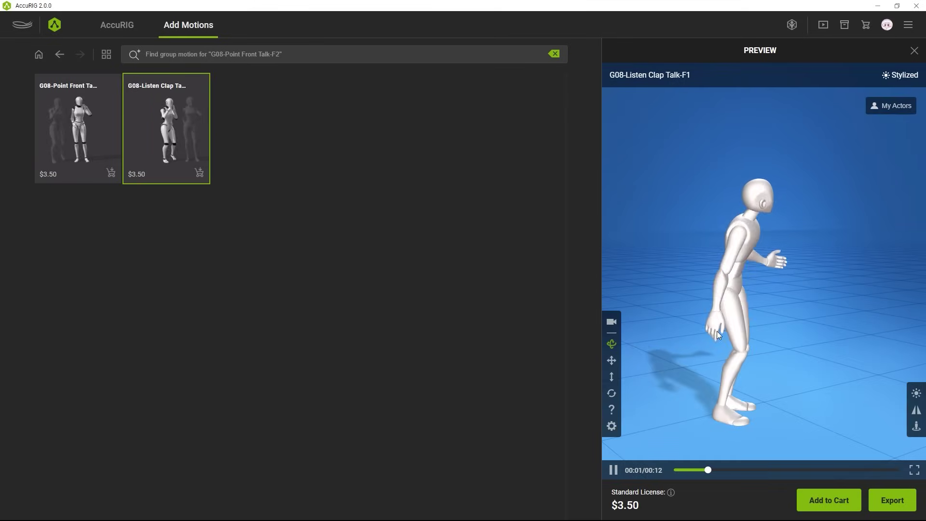
{"action": "left_click_drag", "start_coordinate": [717, 331], "coordinate": [686, 345]}
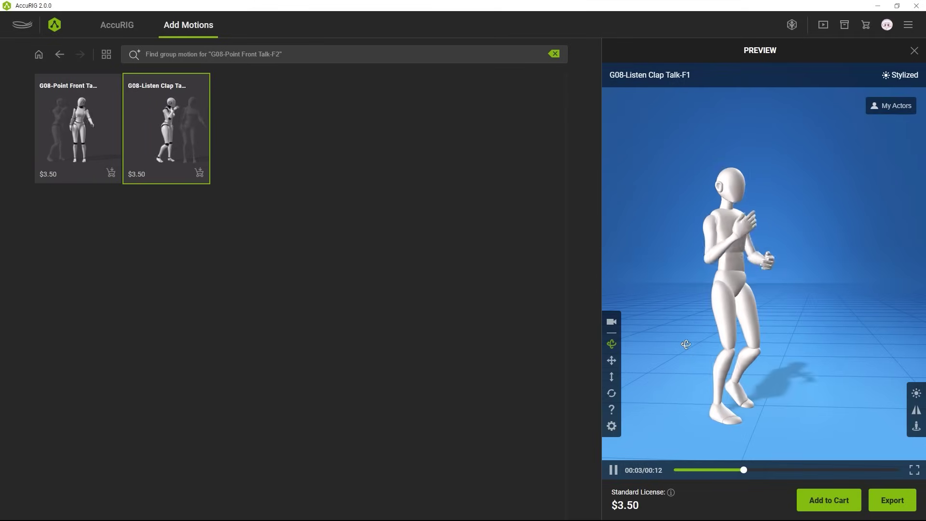
{"action": "key", "text": "Escape"}
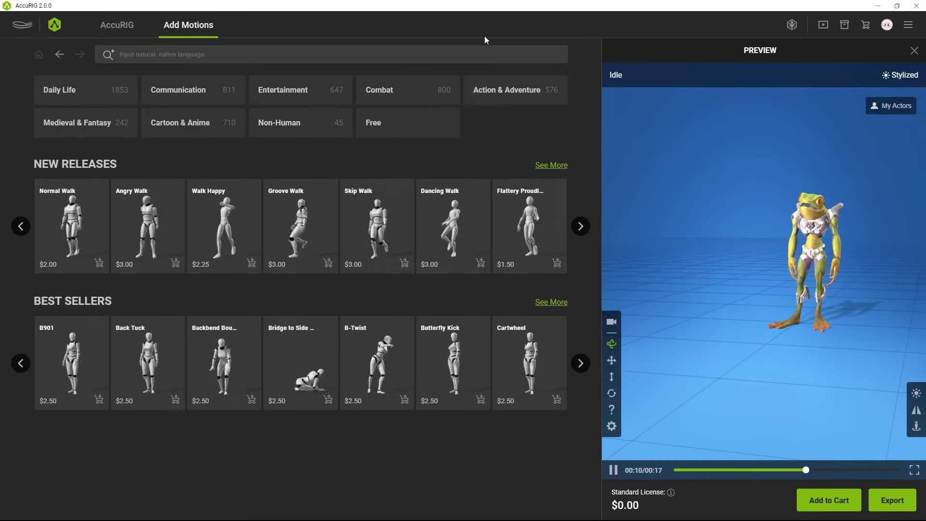
{"action": "left_click", "coordinate": [476, 51]}
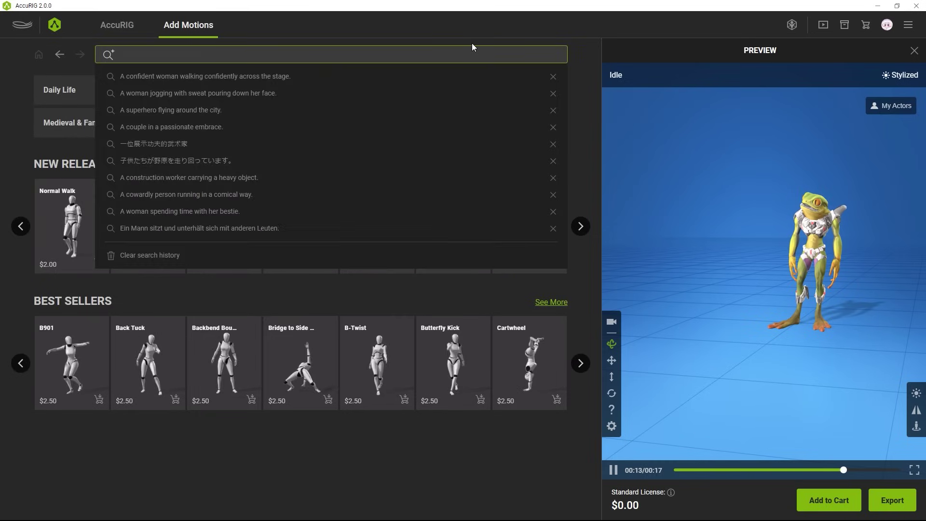
{"action": "type", "text": "walk"}
Run a "walk" search in the motion store, then start editing the query.
{"action": "key", "text": "Return"}
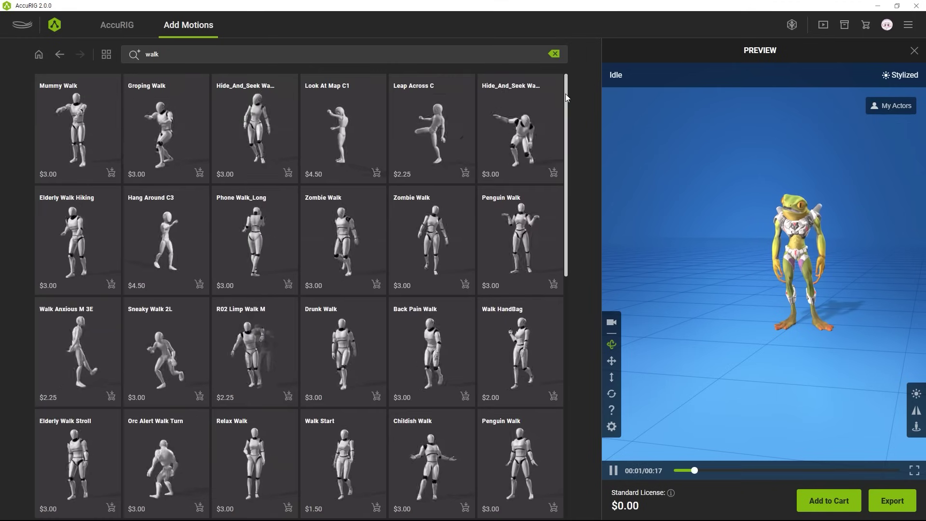
{"action": "mouse_move", "coordinate": [566, 93]}
{"action": "left_mouse_down"}
{"action": "mouse_move", "coordinate": [556, 204]}
{"action": "mouse_move", "coordinate": [579, 368]}
{"action": "left_mouse_up"}
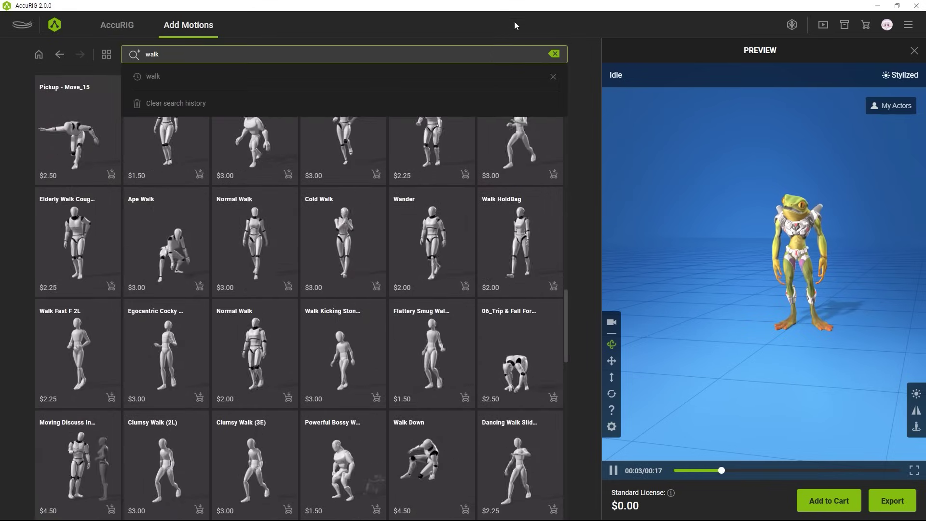
{"action": "left_click", "coordinate": [518, 55]}
{"action": "type", "text": "crouch"}
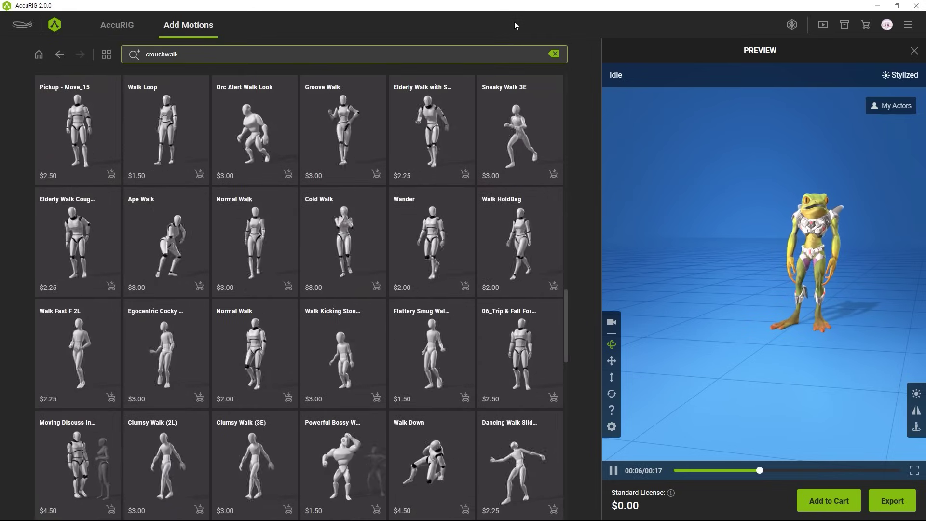
Search 'crouch walk' and preview Crouch Walk Fast Start and Sneak RopeWalk End.
{"action": "key", "text": "Return"}
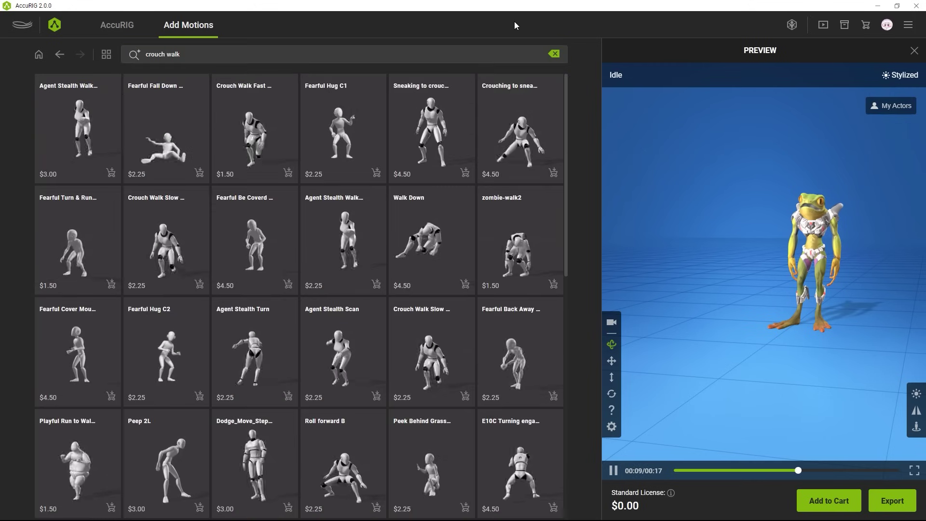
{"action": "left_click", "coordinate": [281, 169]}
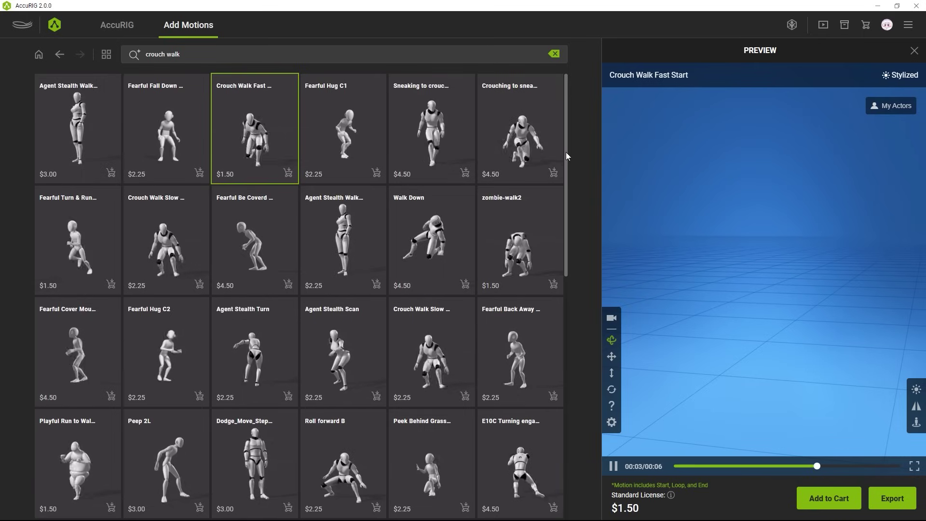
{"action": "scroll", "coordinate": [564, 163], "scroll_direction": "down", "scroll_amount": 2}
{"action": "scroll", "coordinate": [565, 173], "scroll_direction": "down", "scroll_amount": 3}
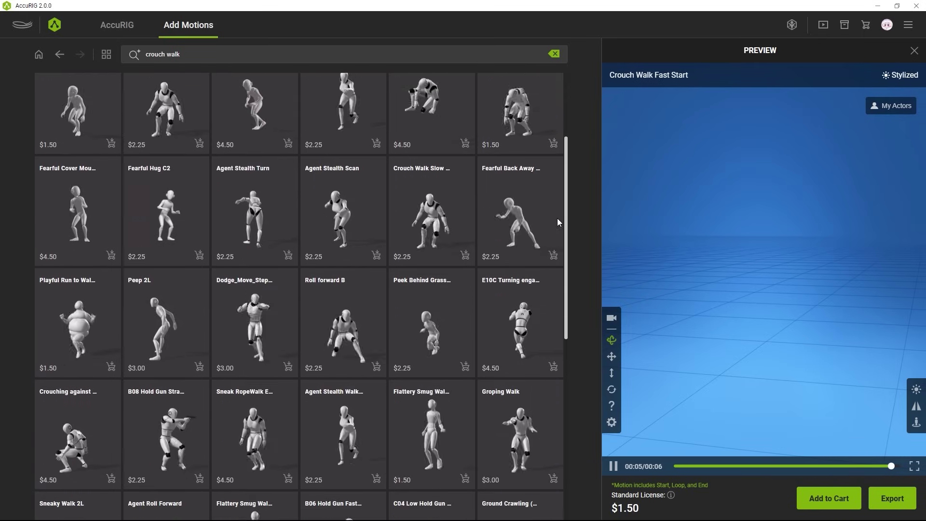
{"action": "scroll", "coordinate": [557, 239], "scroll_direction": "down", "scroll_amount": 3}
{"action": "scroll", "coordinate": [557, 268], "scroll_direction": "down", "scroll_amount": 3}
{"action": "left_click", "coordinate": [254, 217]}
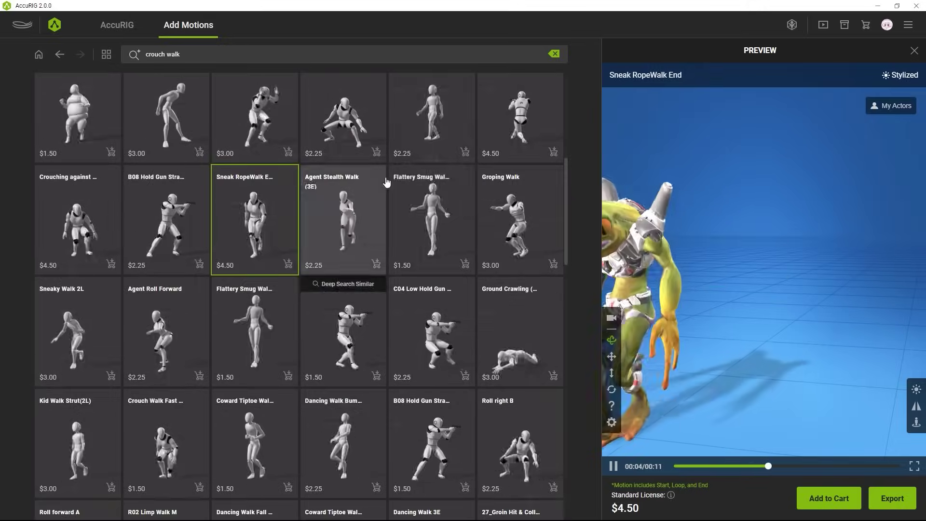
{"action": "left_click", "coordinate": [419, 55]}
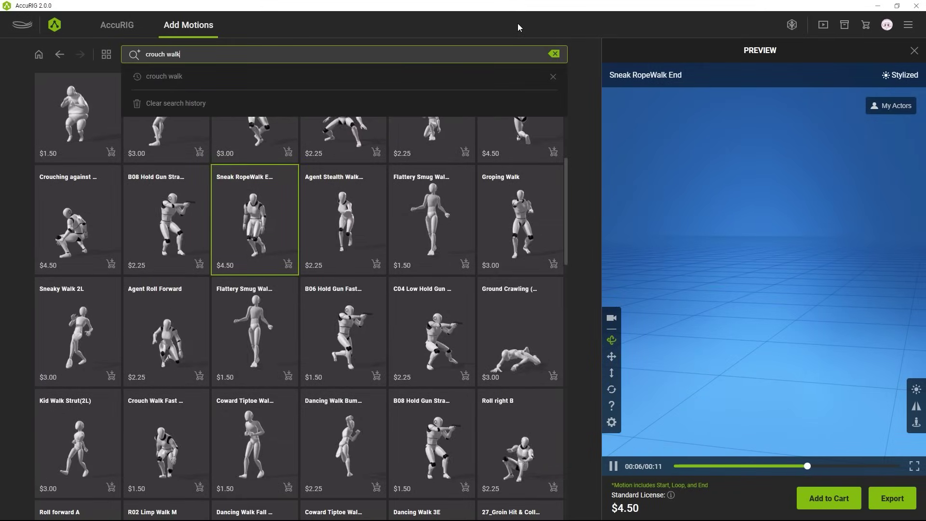
{"action": "type", "text": "and peek around"}
Search 'crouch walk and peek around' and preview Agent Stealth Turn on the frog.
{"action": "key", "text": "Return"}
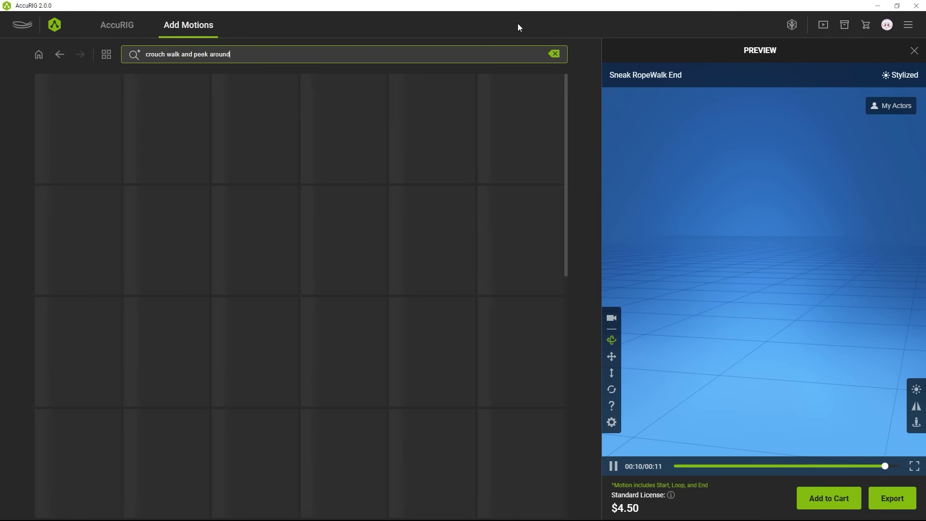
{"action": "left_click", "coordinate": [518, 23]}
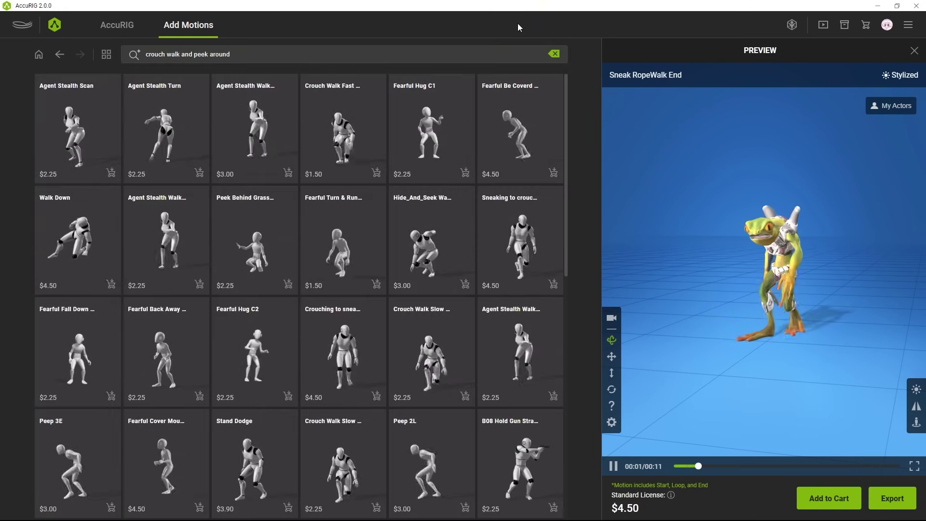
{"action": "left_click", "coordinate": [186, 140]}
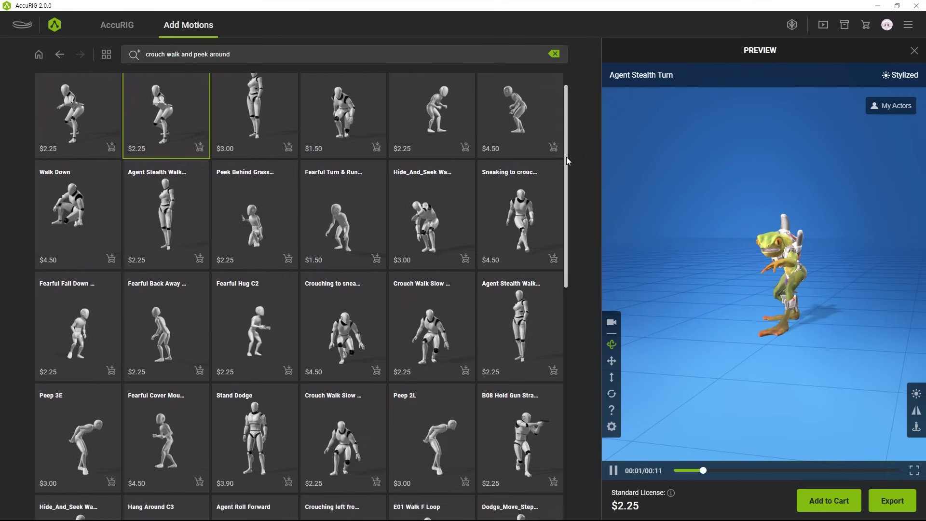
{"action": "left_click_drag", "start_coordinate": [567, 147], "coordinate": [560, 224]}
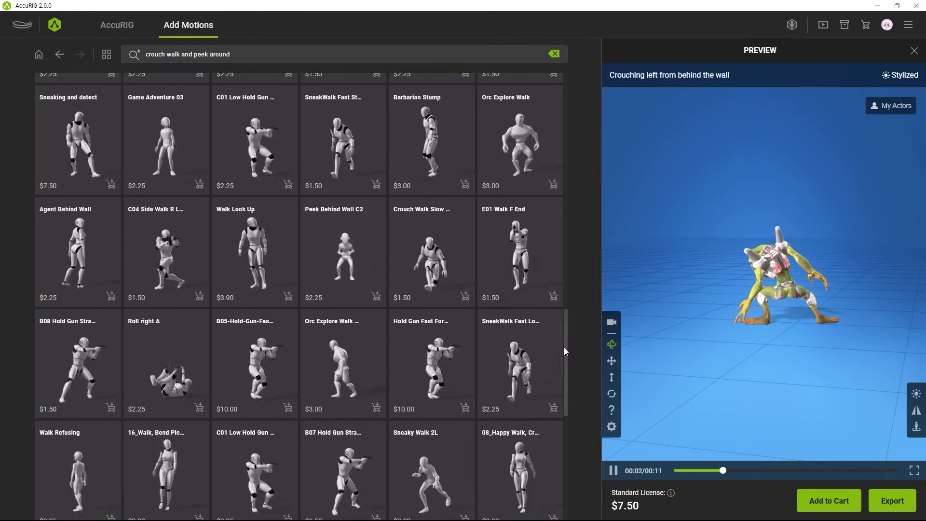
{"action": "left_click", "coordinate": [352, 58]}
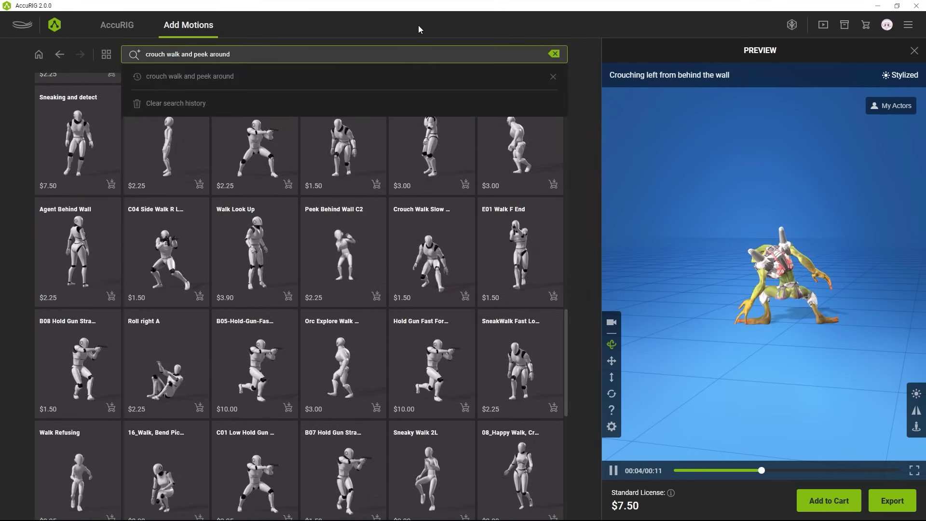
{"action": "type", "text": " in"}
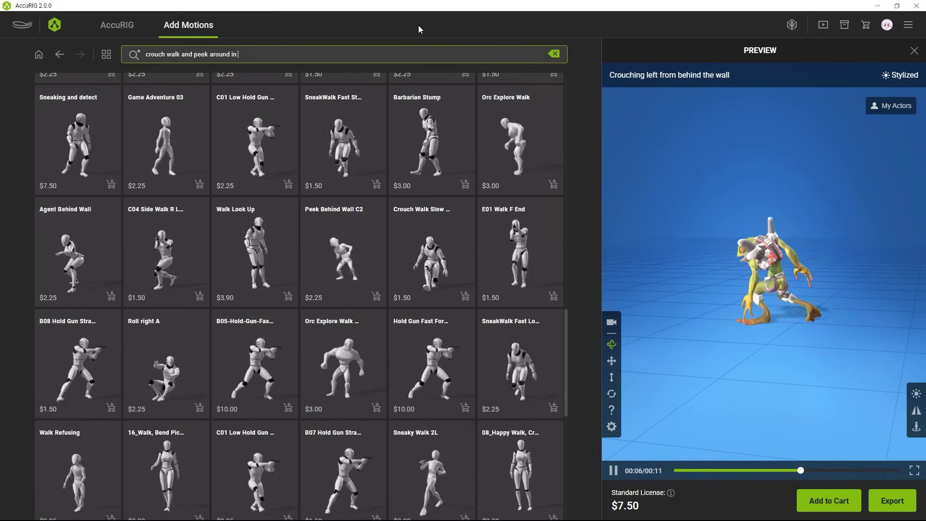
{"action": "type", "text": " a cartoon"}
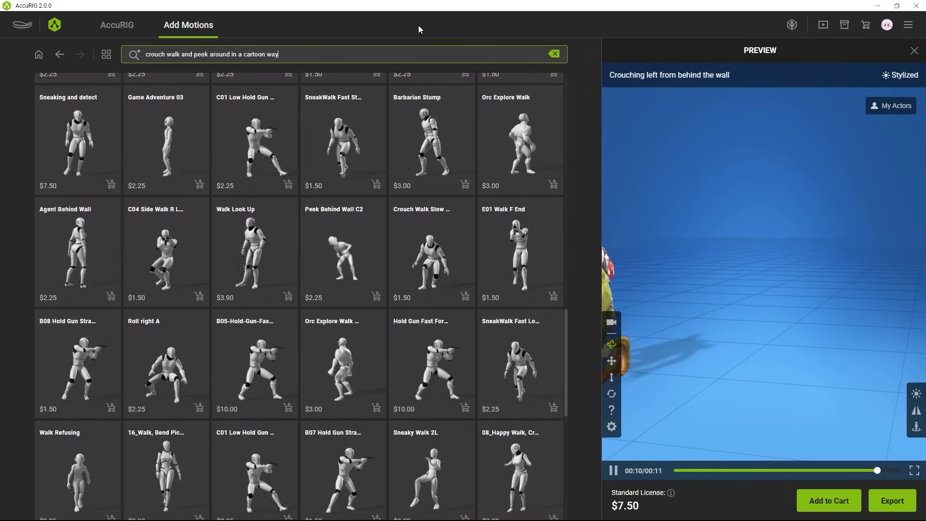
{"action": "type", "text": " way"}
Search 'crouch walk and peek around in a cartoon way' and preview Peep 2L.
{"action": "key", "text": "Return"}
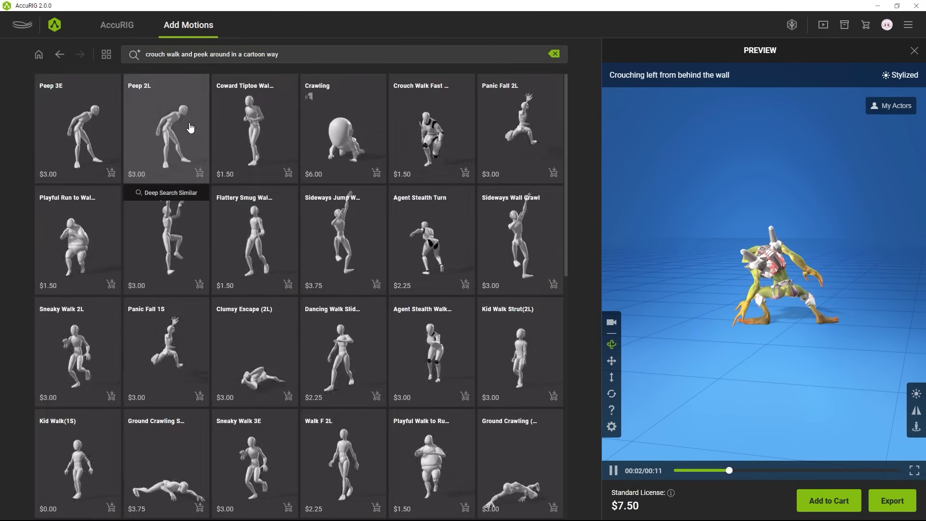
{"action": "left_click", "coordinate": [190, 127]}
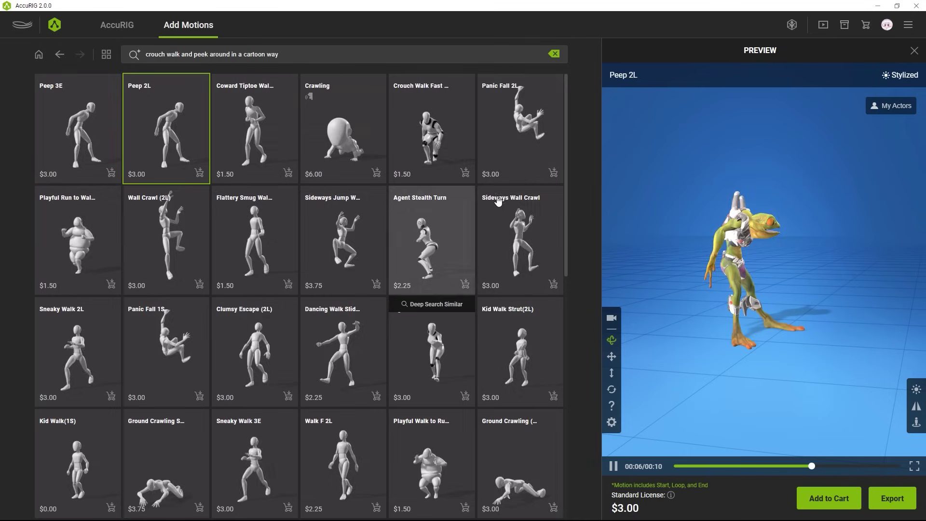
{"action": "left_click_drag", "start_coordinate": [565, 110], "coordinate": [561, 141]}
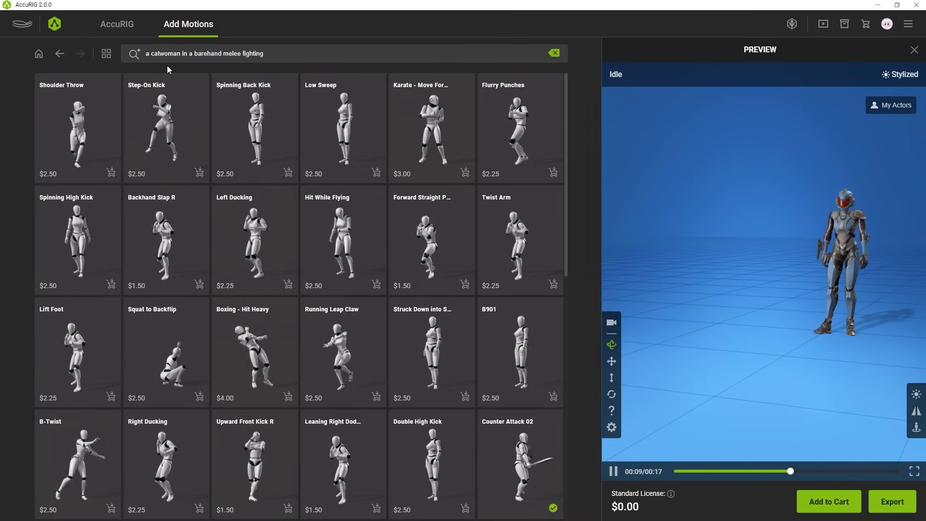
Preview the Spinning High Kick, Spinning Kick Mid L and Upward Front Kick L motions.
{"action": "left_click", "coordinate": [95, 237]}
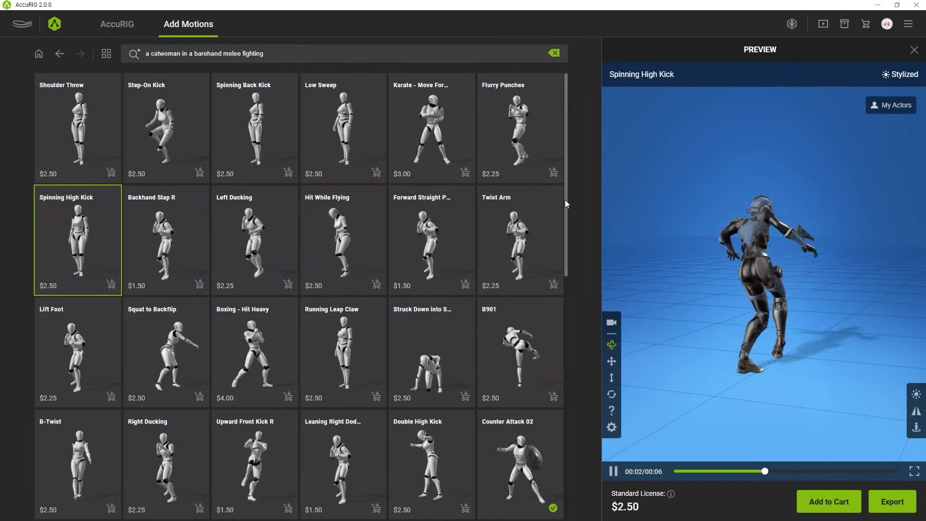
{"action": "scroll", "coordinate": [564, 199], "scroll_direction": "down", "scroll_amount": 2}
{"action": "left_click_drag", "start_coordinate": [563, 265], "coordinate": [563, 339]}
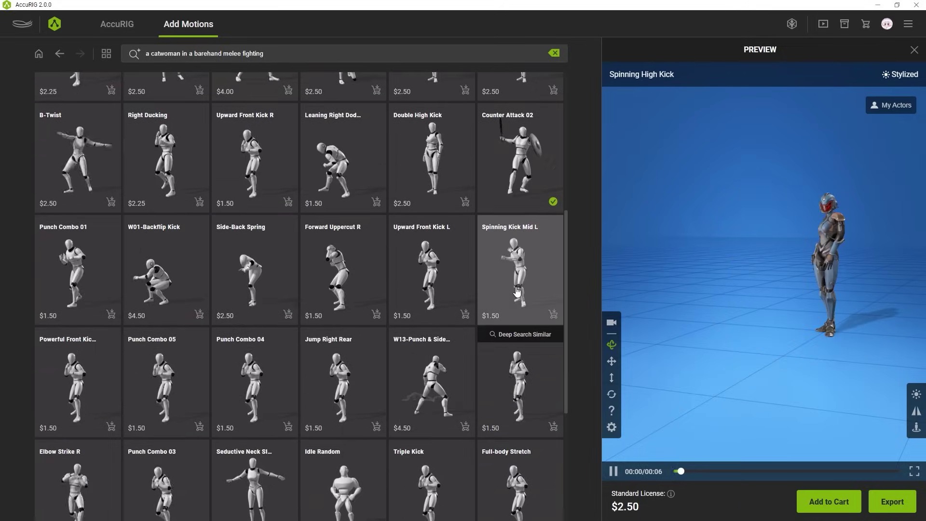
{"action": "left_click", "coordinate": [516, 291]}
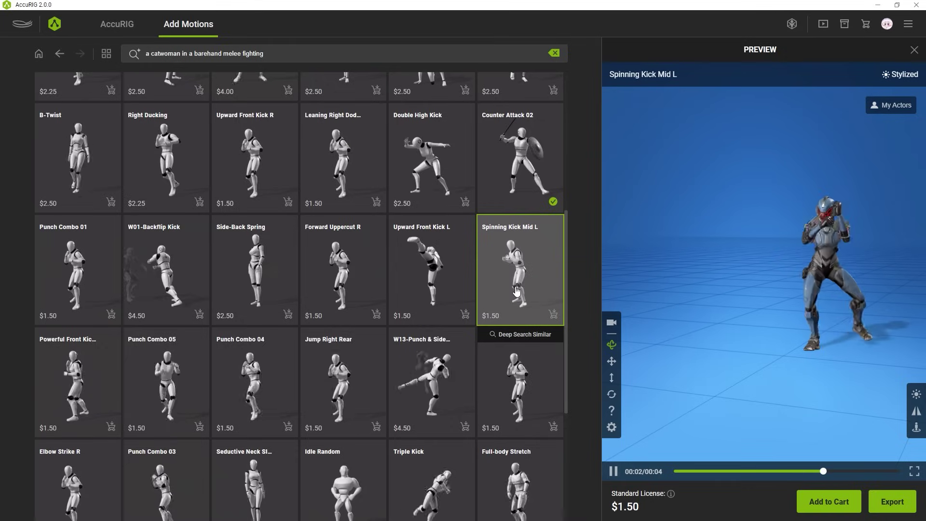
{"action": "left_click", "coordinate": [457, 272]}
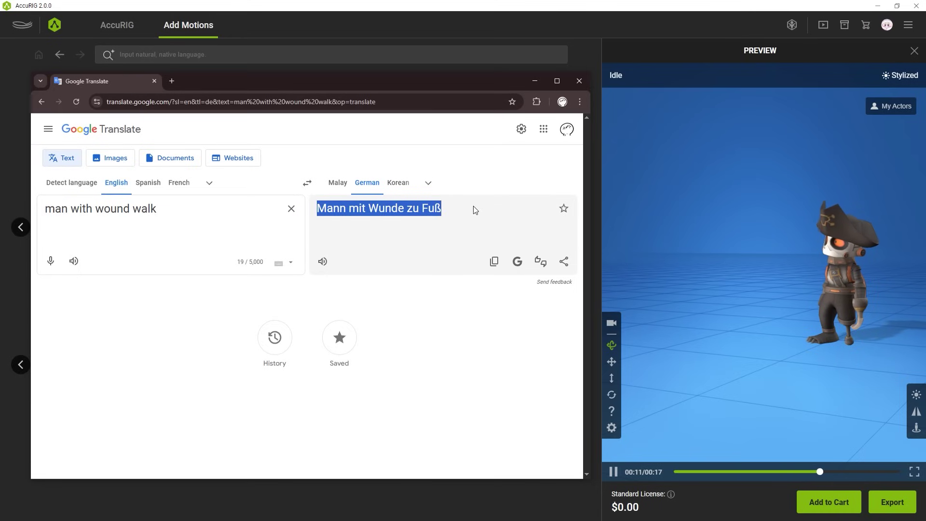
Paste 'Mann mit Wunde zu Fuß' into AccuRIG's motion search field.
{"action": "left_click", "coordinate": [475, 59]}
{"action": "type", "text": "Mann mit Wunde zu Fuß"}
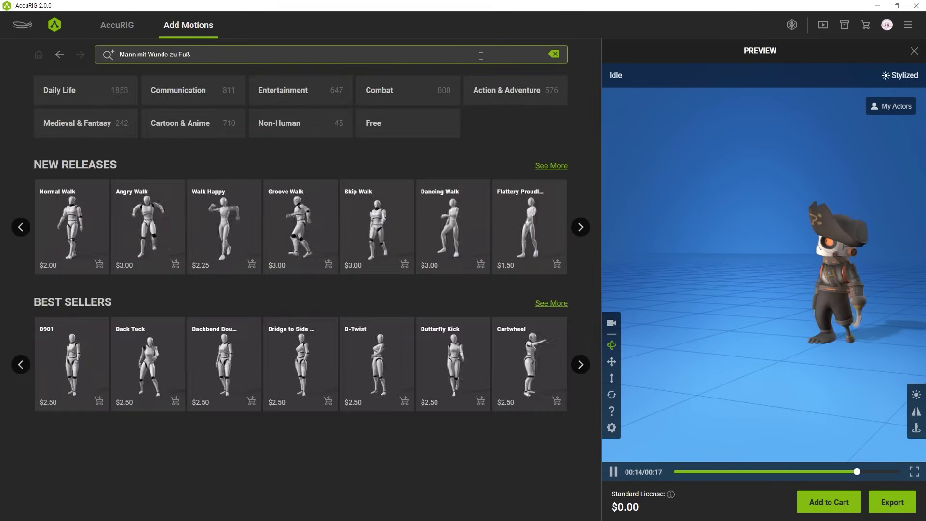
Search the German phrase and preview the Limping Walk_2 and Lame Walk M motions.
{"action": "key", "text": "Return"}
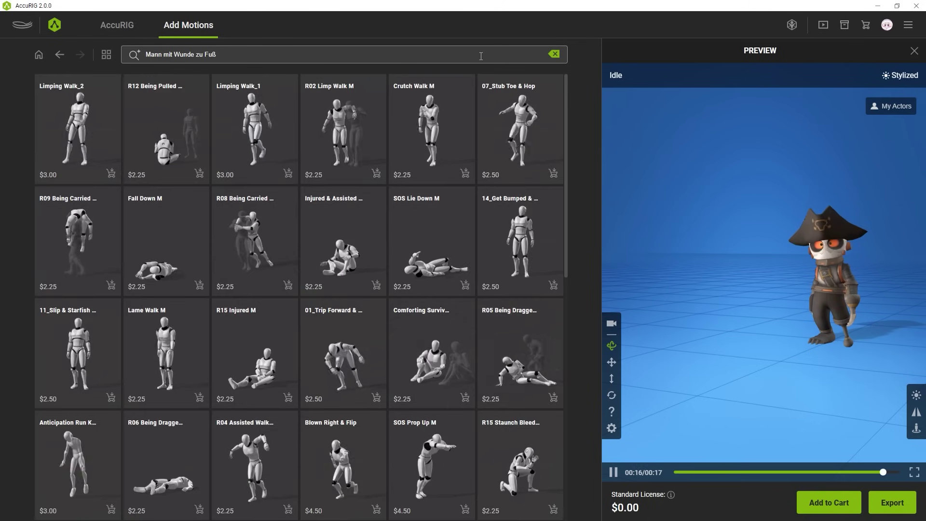
{"action": "left_click", "coordinate": [95, 134]}
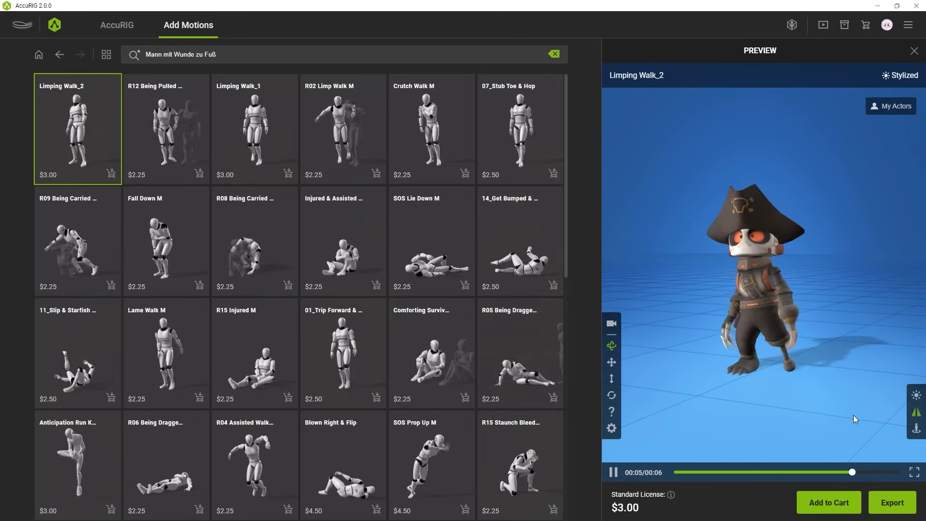
{"action": "left_click", "coordinate": [184, 362]}
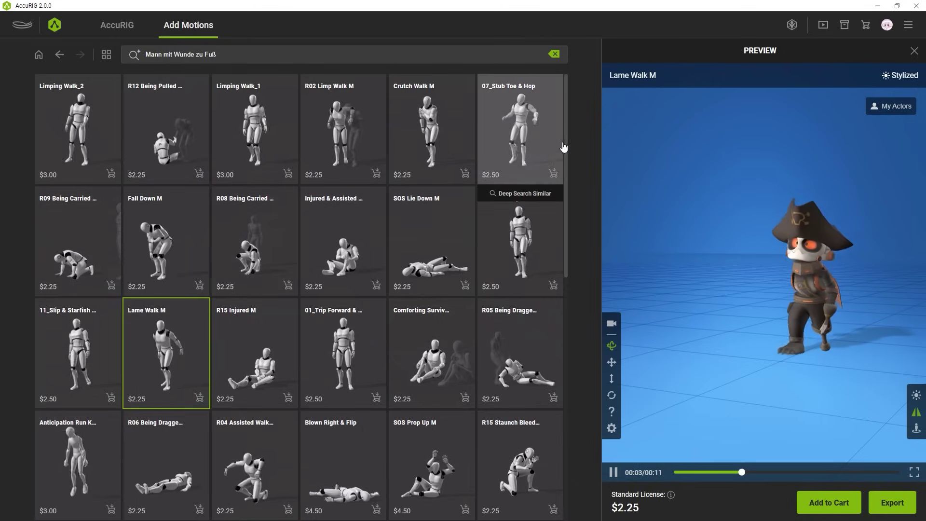
{"action": "left_click_drag", "start_coordinate": [565, 130], "coordinate": [569, 208]}
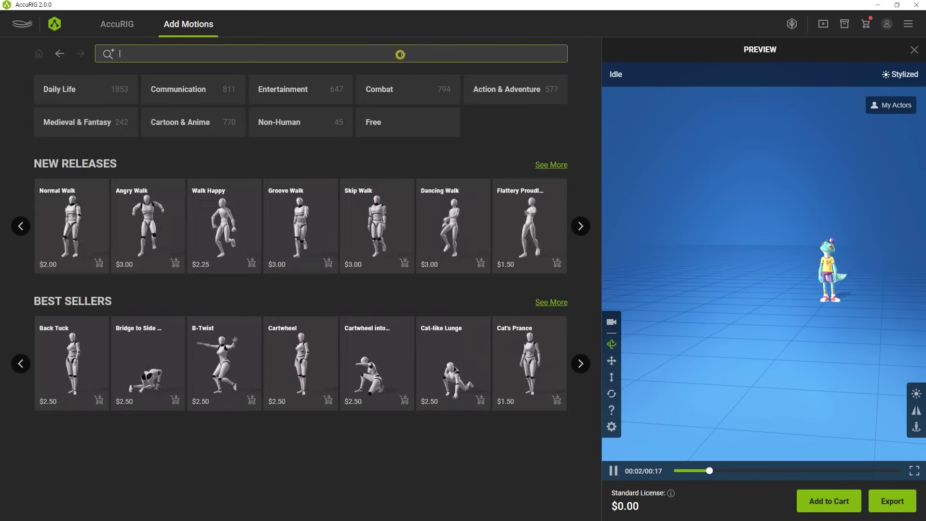
Search the Korean phrase, preview a kid run, and find motions similar to Kid Run Airplane Stride Line(3E).
{"action": "type", "text": "만화처럼 즐겁게 뛰어다니다"}
{"action": "key", "text": "Return"}
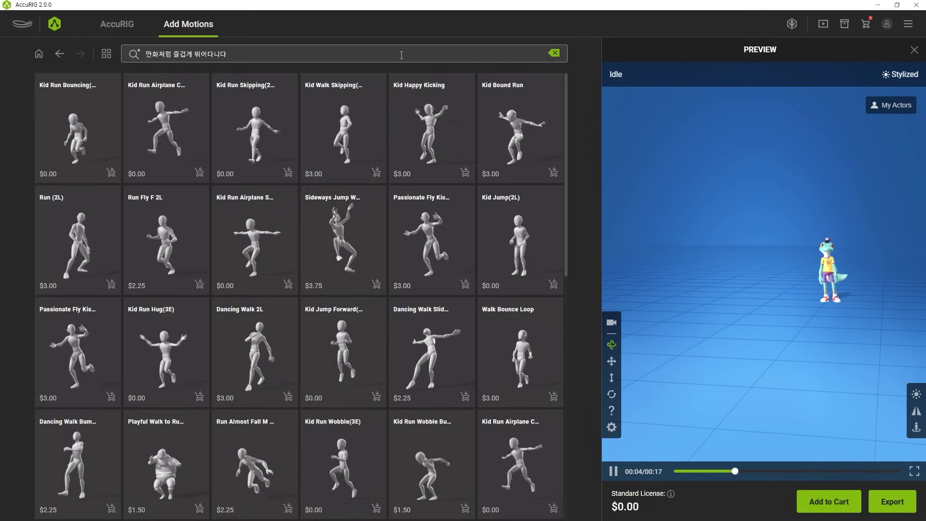
{"action": "left_click", "coordinate": [203, 142]}
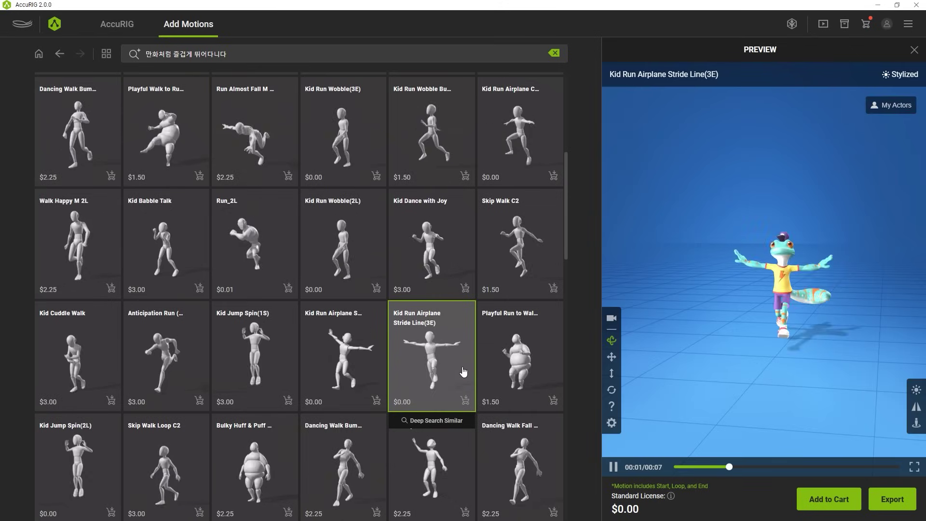
{"action": "left_click", "coordinate": [468, 423]}
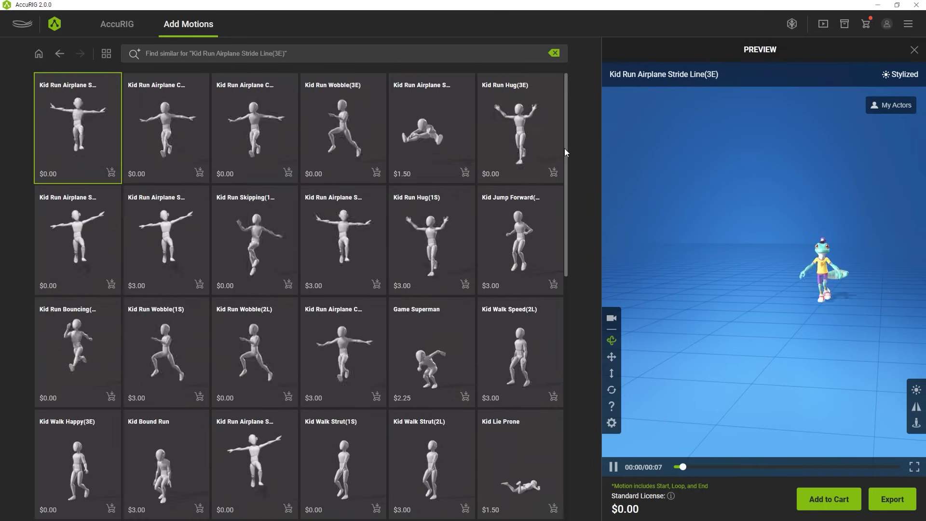
{"action": "left_click_drag", "start_coordinate": [565, 154], "coordinate": [570, 256]}
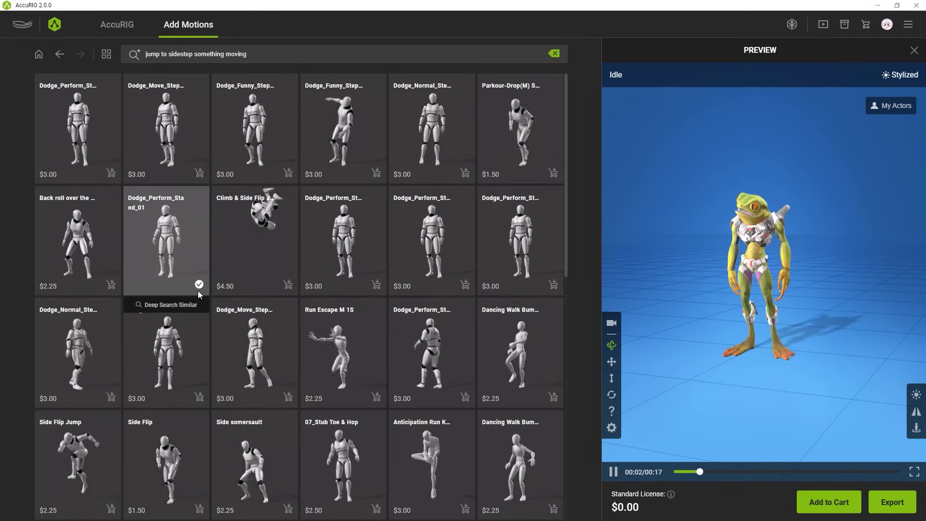
Preview Dodge_Perform_Stand_09 on the frog and add it to the cart.
{"action": "left_click", "coordinate": [199, 284]}
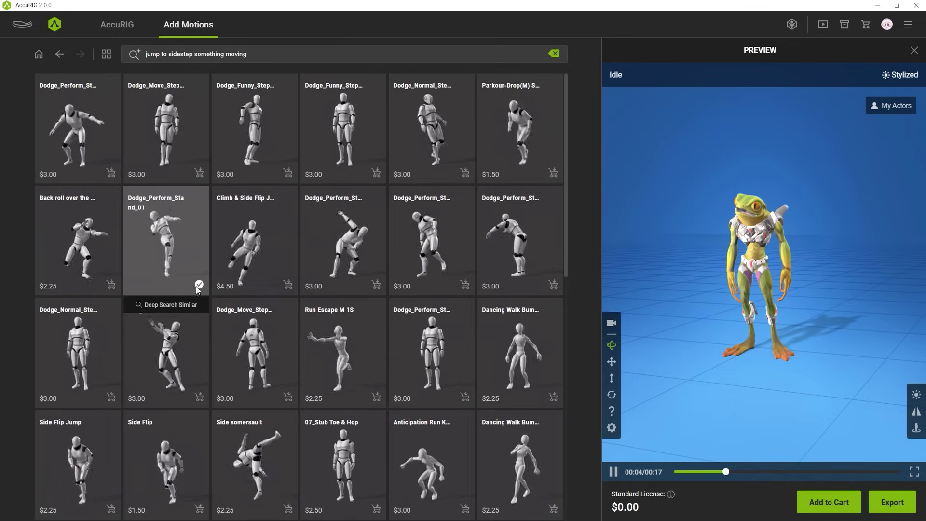
{"action": "left_click", "coordinate": [92, 171]}
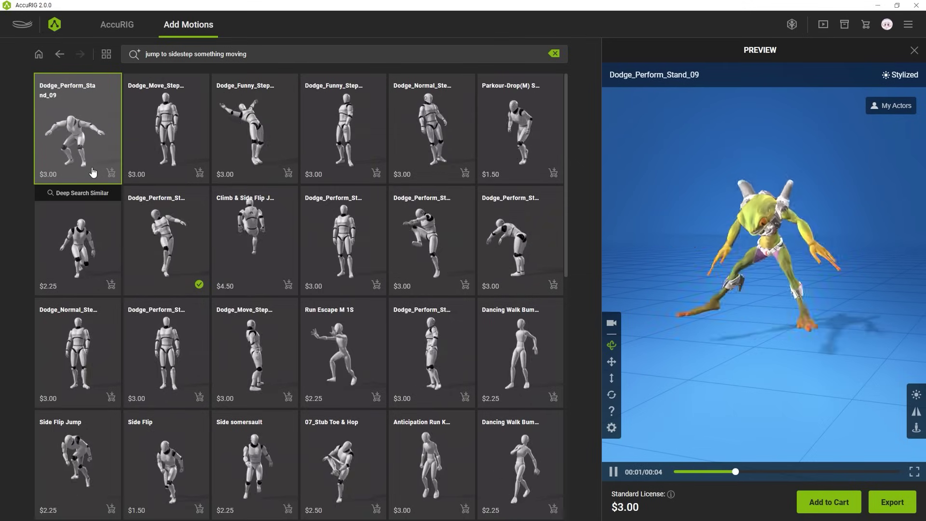
{"action": "left_click", "coordinate": [111, 174]}
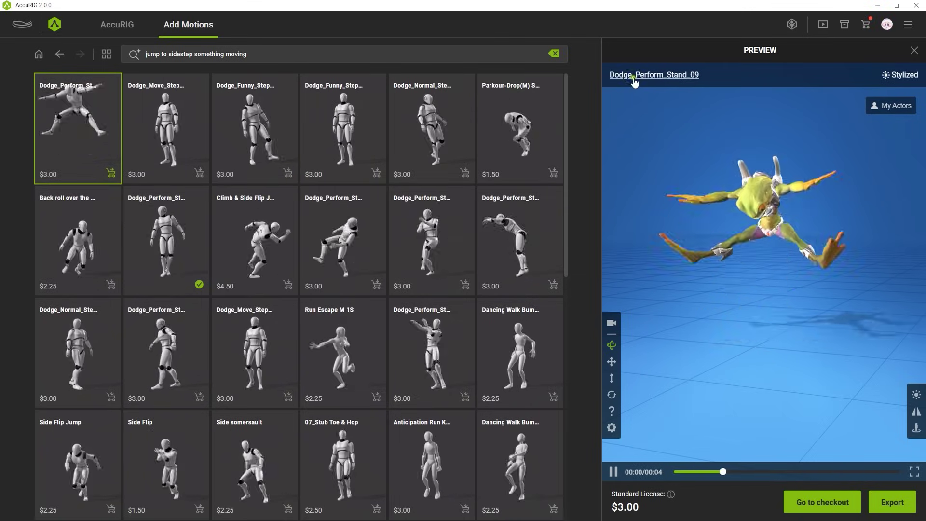
{"action": "left_click", "coordinate": [634, 76]}
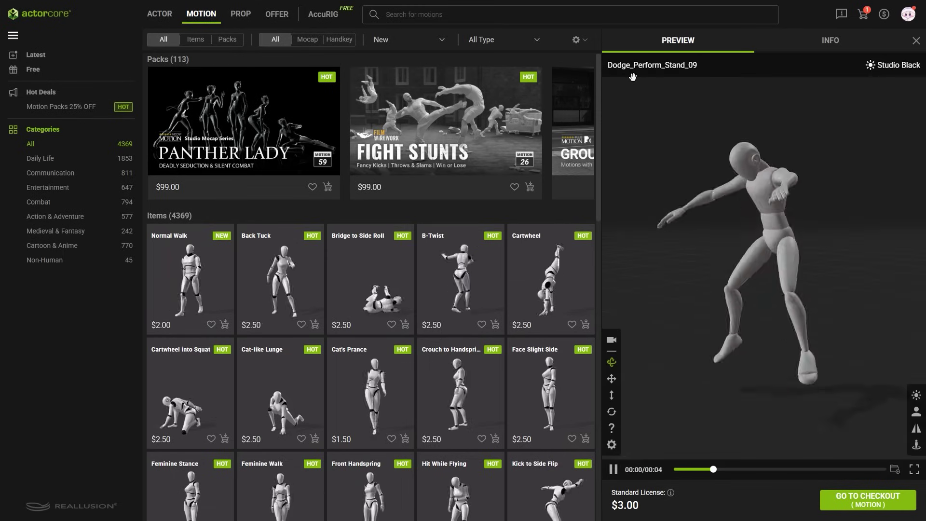
View Dodge_Perform_Stand_09's details and open its Dodge Movement pack (60 motions, $90).
{"action": "left_click", "coordinate": [858, 45]}
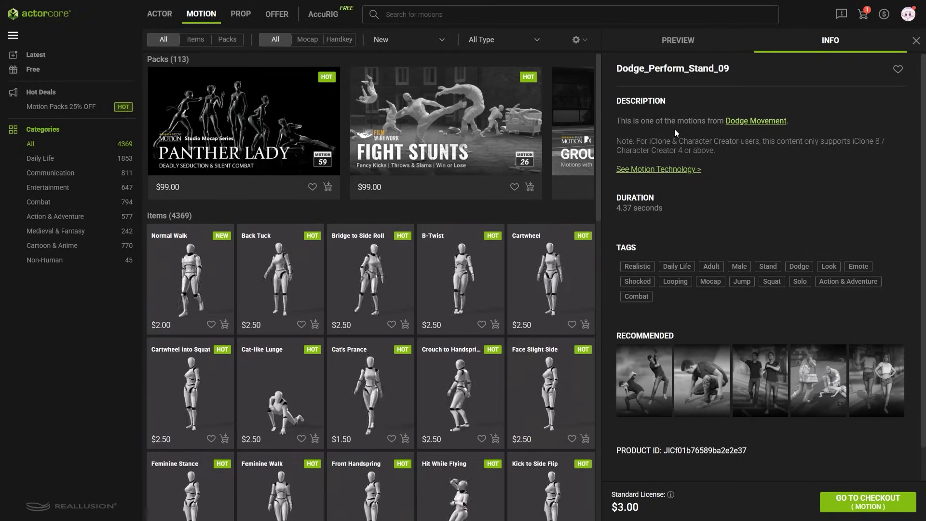
{"action": "left_click", "coordinate": [760, 124]}
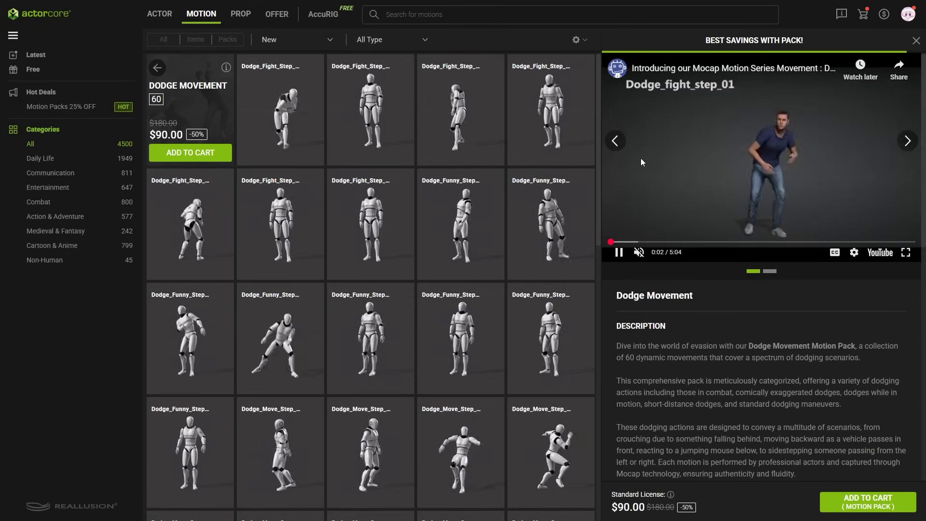
{"action": "scroll", "coordinate": [600, 128], "scroll_direction": "down", "scroll_amount": 2}
{"action": "scroll", "coordinate": [600, 149], "scroll_direction": "down", "scroll_amount": 3}
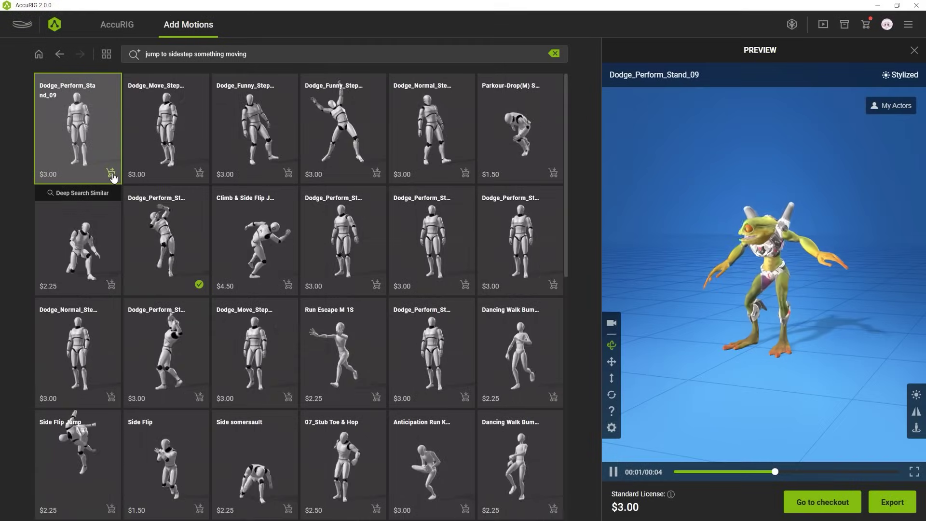
Preview Dodge_Funny_Step_02, then add it and Dodge_Funny_Step_01 to the cart ($9.00 total).
{"action": "left_click", "coordinate": [263, 162]}
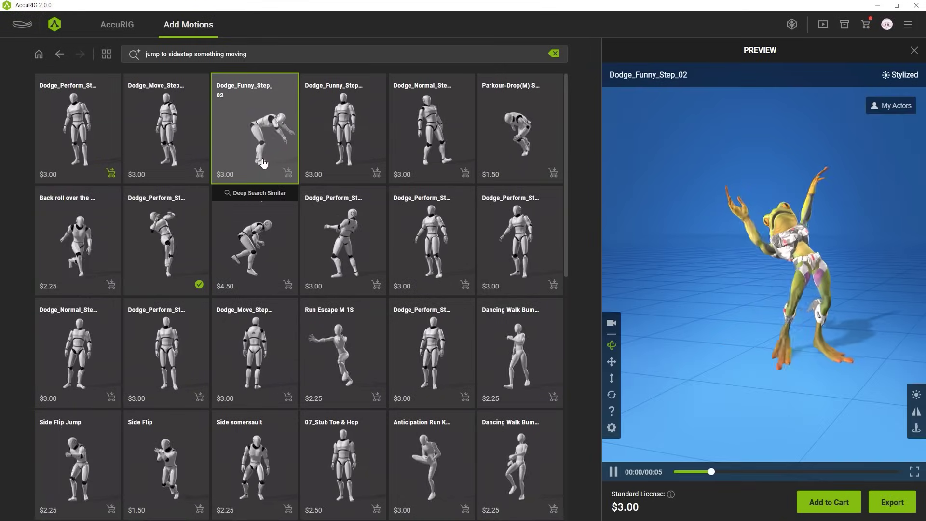
{"action": "left_click", "coordinate": [289, 175]}
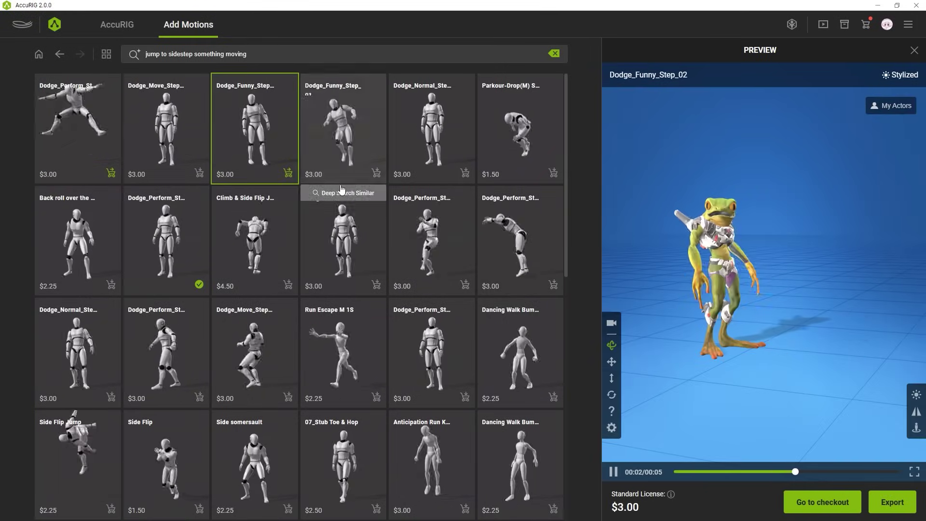
{"action": "left_click", "coordinate": [374, 175]}
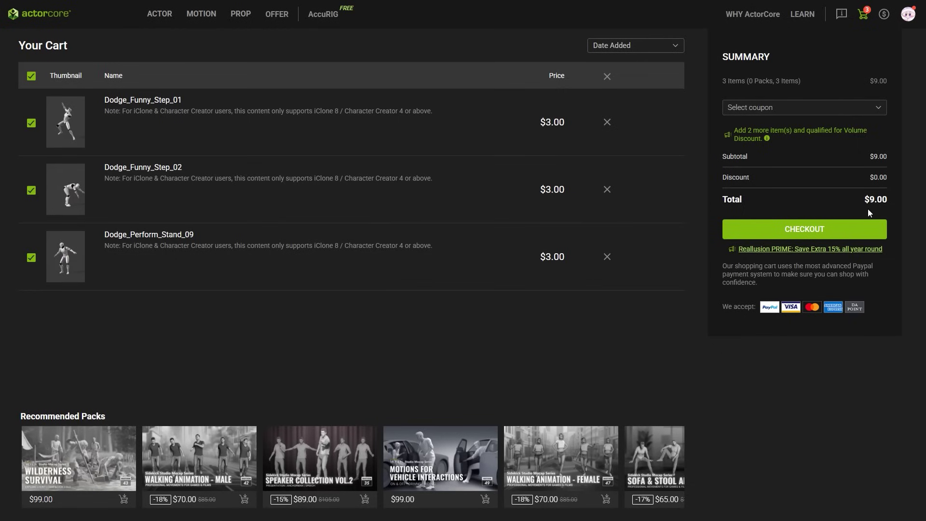
Check out the three Dodge motions for 900 DA points after agreeing to the terms, then open AccuRIG.
{"action": "left_click", "coordinate": [862, 229]}
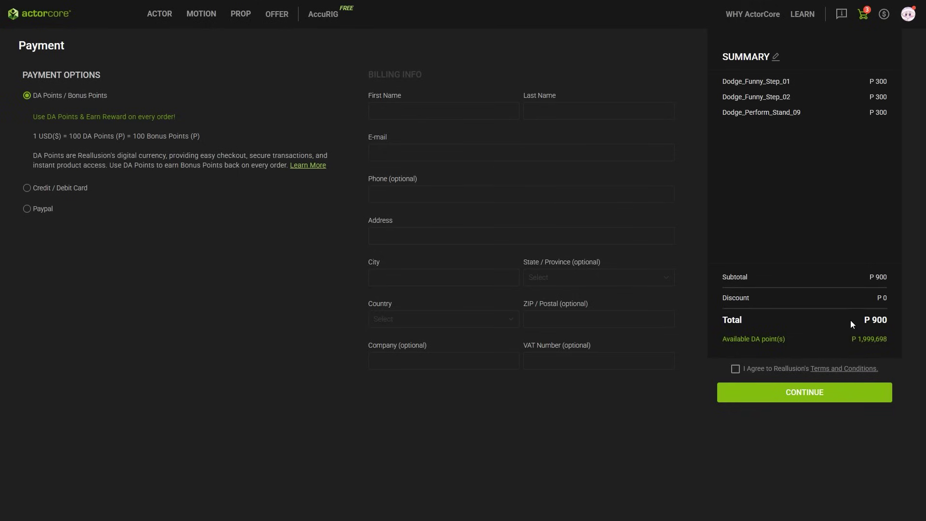
{"action": "left_click", "coordinate": [735, 368]}
{"action": "left_click", "coordinate": [764, 397]}
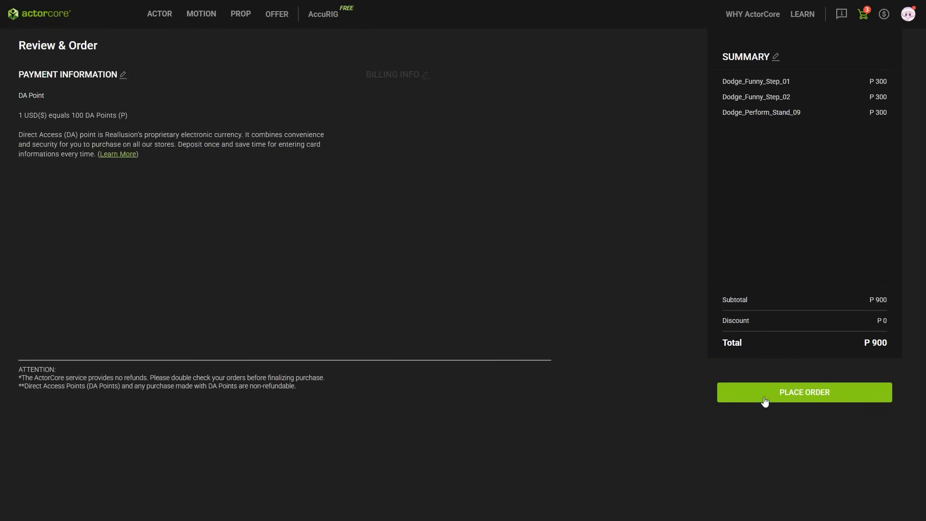
{"action": "left_click", "coordinate": [764, 397]}
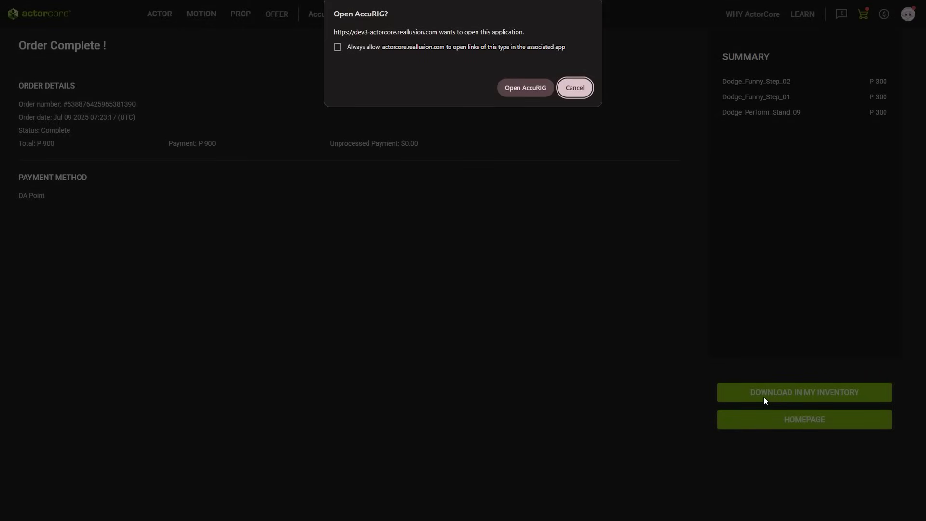
{"action": "left_click", "coordinate": [527, 92]}
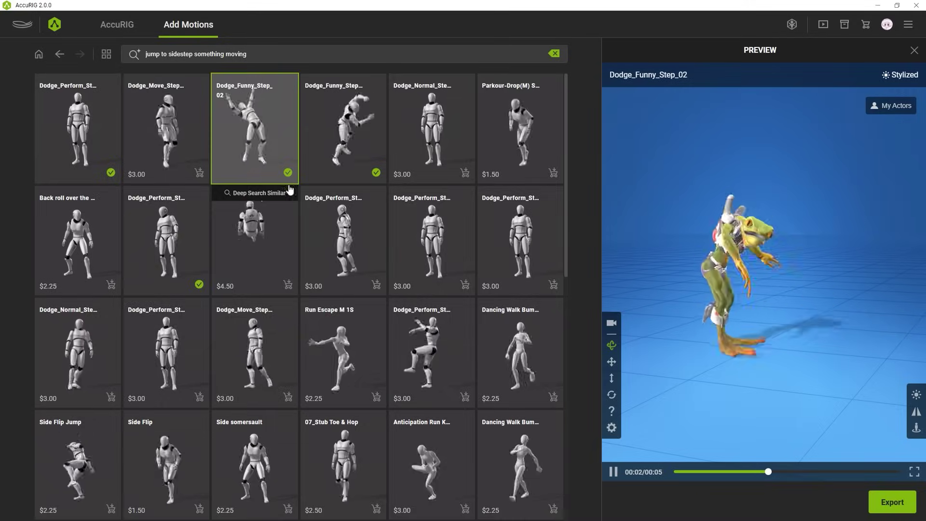
Show the Motion Inventory of owned motions, now including the purchased Dodge motions.
{"action": "left_click", "coordinate": [844, 26]}
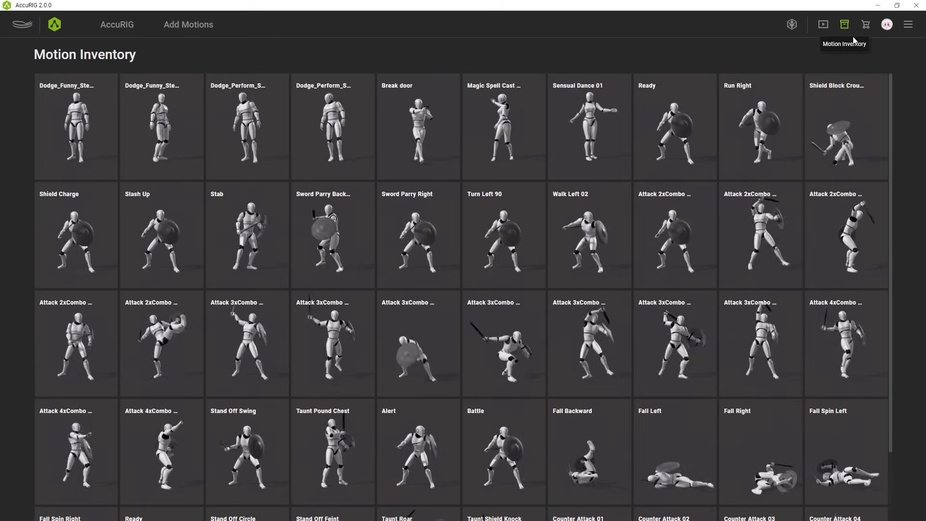
{"action": "scroll", "coordinate": [894, 112], "scroll_direction": "down", "scroll_amount": 2}
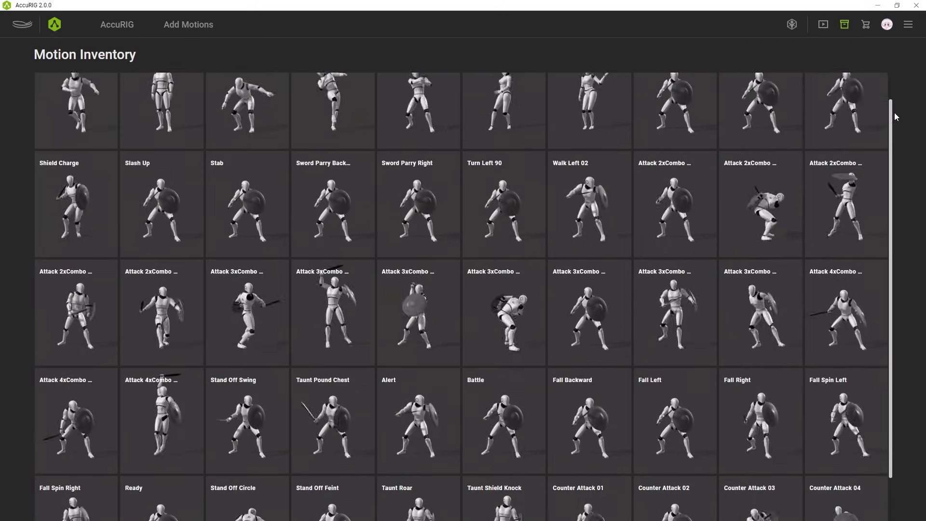
{"action": "left_click_drag", "start_coordinate": [897, 146], "coordinate": [887, 246]}
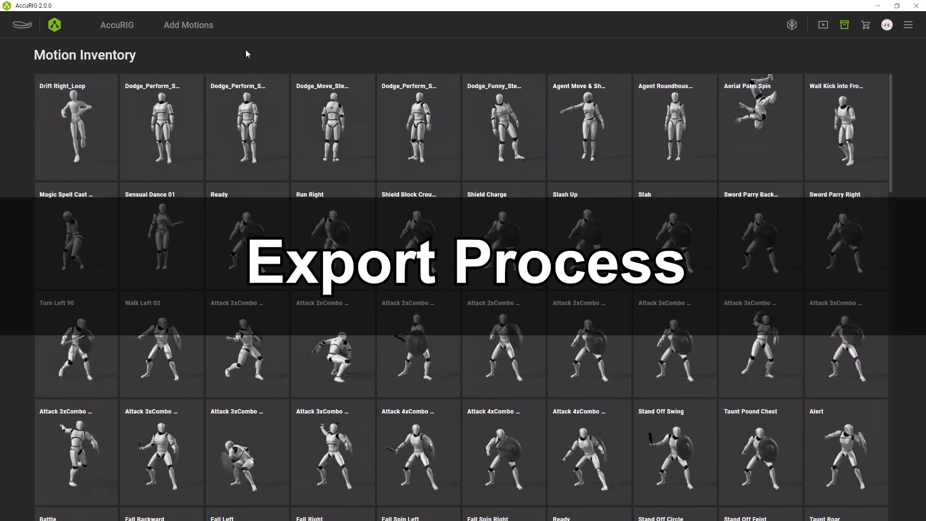
Preview Drift Right_Loop on the frog and start exporting it.
{"action": "left_click", "coordinate": [96, 140]}
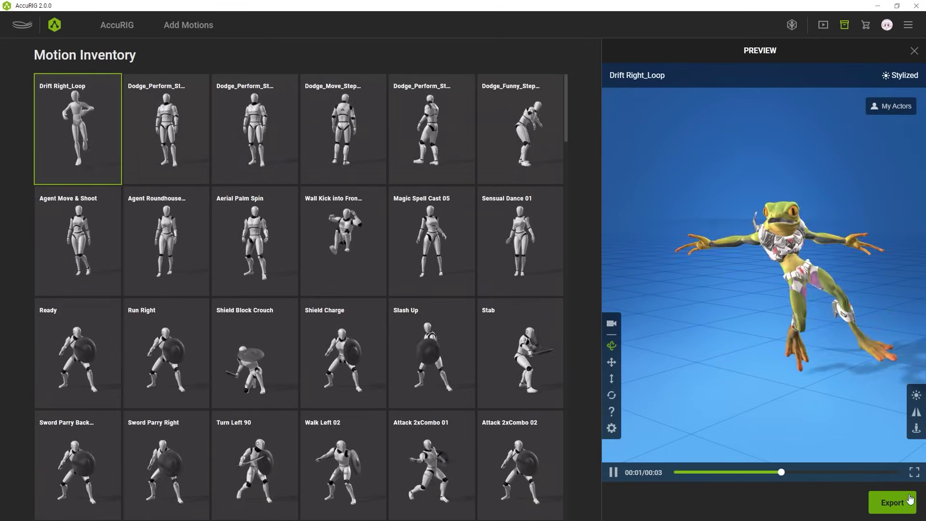
{"action": "left_click", "coordinate": [877, 511]}
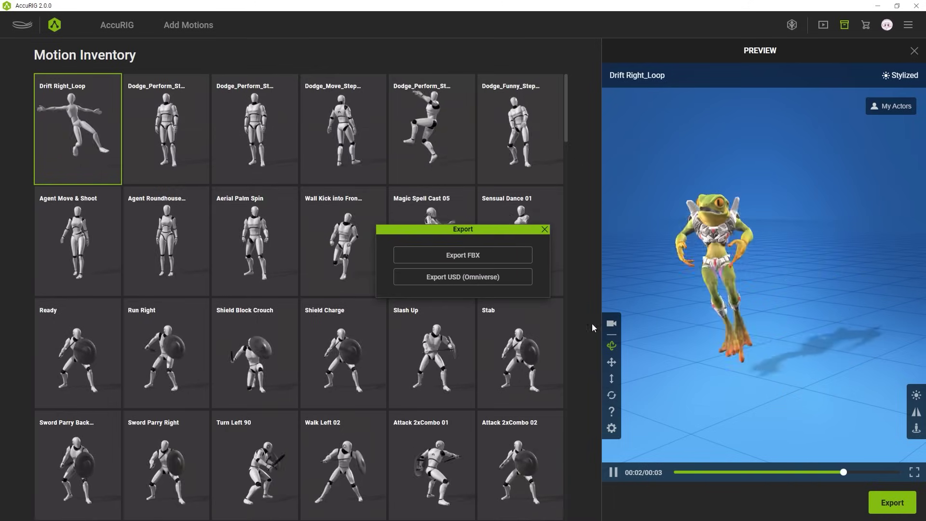
Choose FBX export with Blender as target, including both character and motion.
{"action": "left_click", "coordinate": [519, 259]}
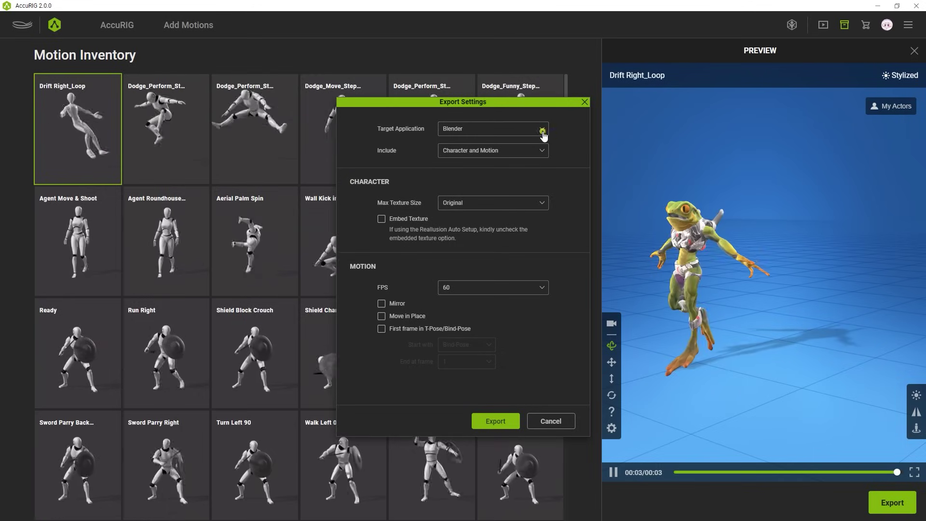
{"action": "left_click", "coordinate": [542, 130]}
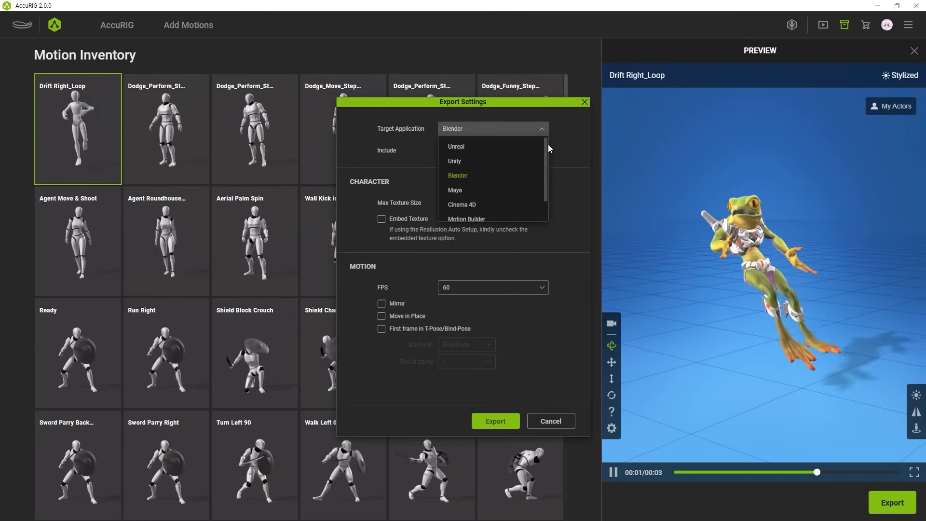
{"action": "scroll", "coordinate": [548, 166], "scroll_direction": "down", "scroll_amount": 1}
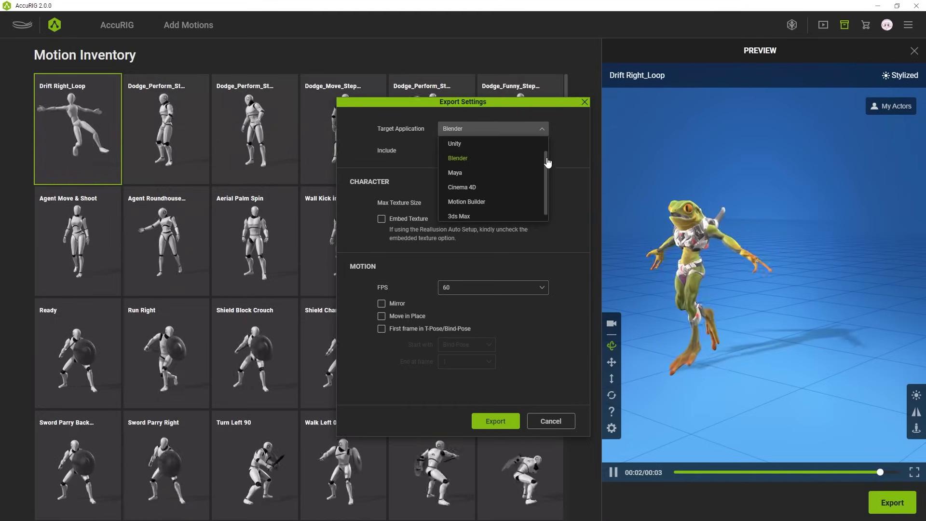
{"action": "left_click_drag", "start_coordinate": [548, 177], "coordinate": [548, 149]}
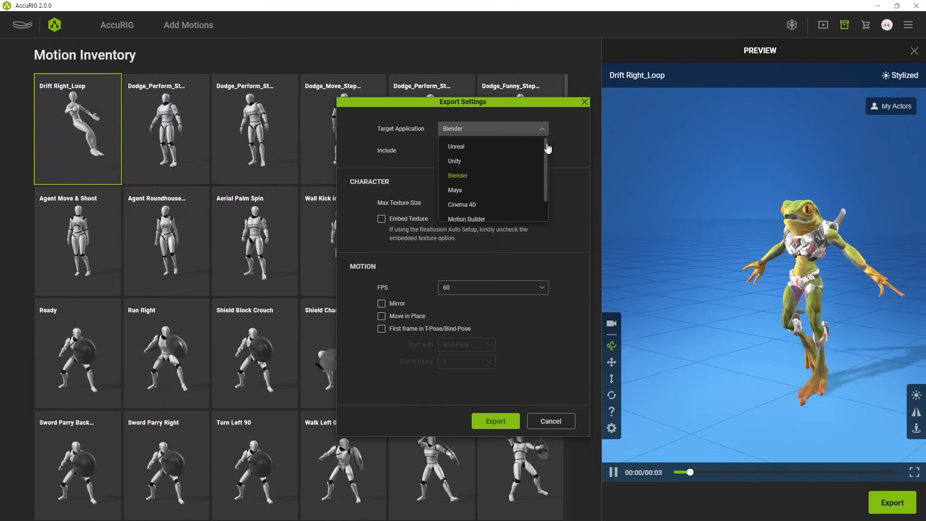
{"action": "left_click", "coordinate": [499, 176]}
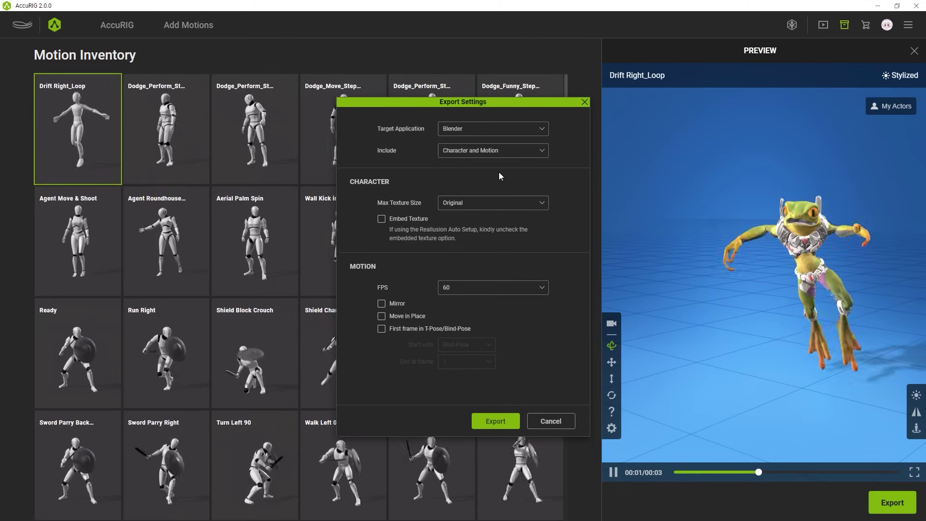
{"action": "left_click", "coordinate": [543, 154]}
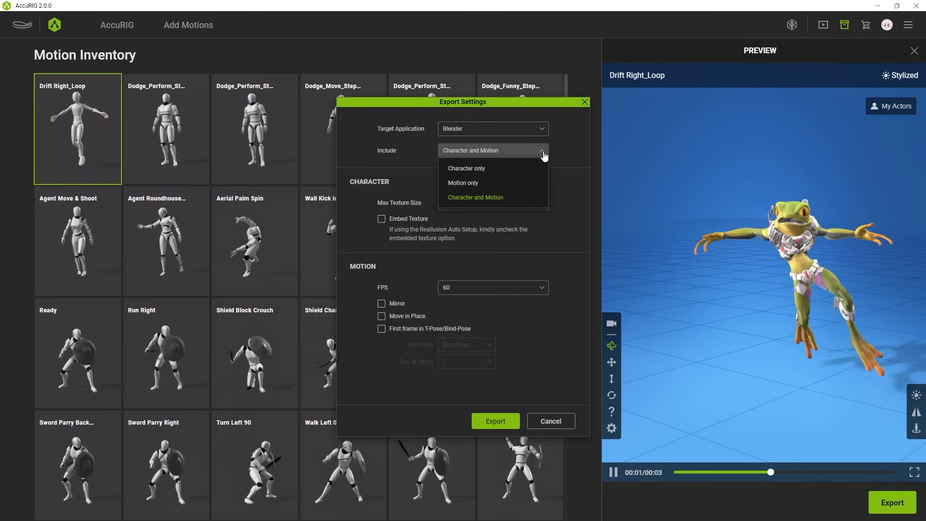
{"action": "left_click", "coordinate": [536, 198]}
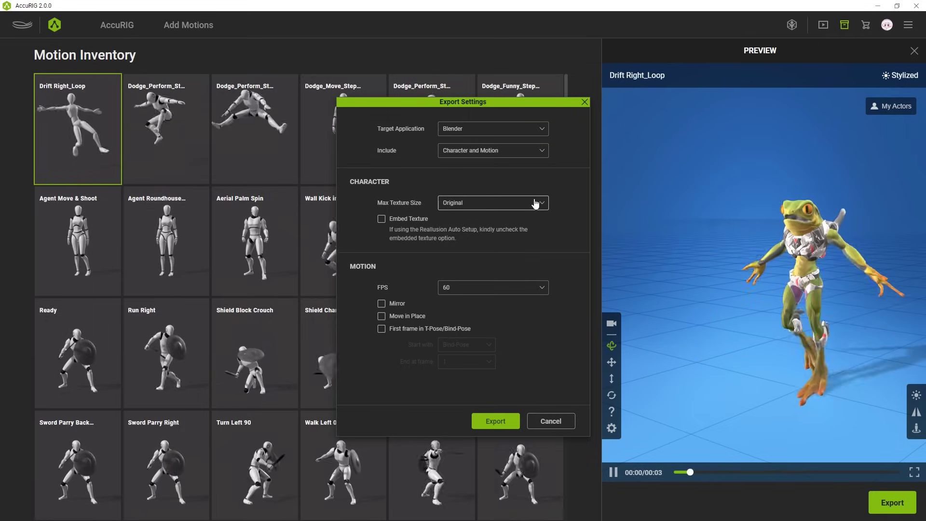
Keep the original texture size and 60 FPS, then export and save the FBX.
{"action": "left_click", "coordinate": [536, 204]}
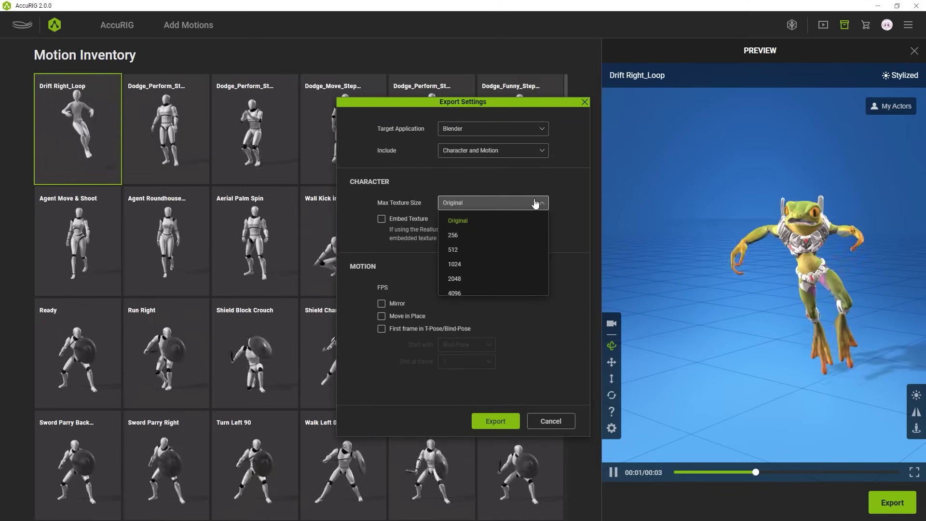
{"action": "left_click", "coordinate": [536, 204]}
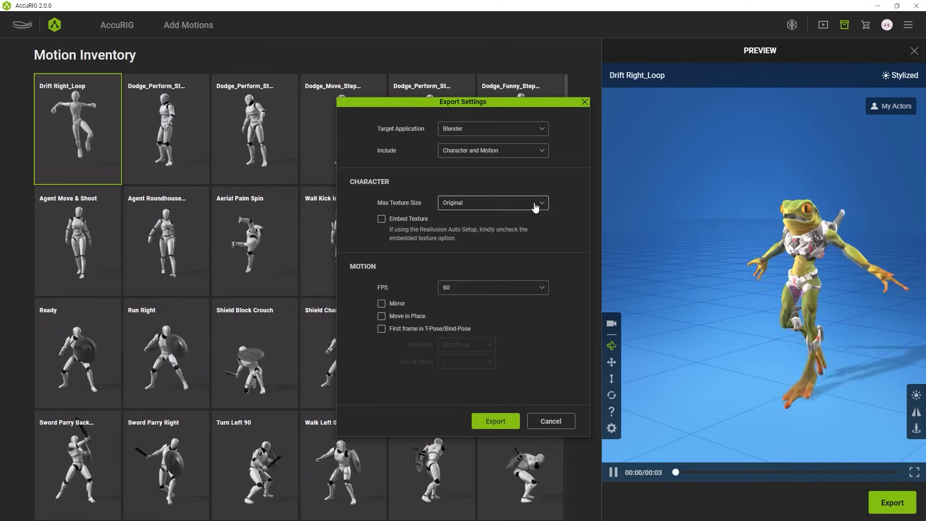
{"action": "left_click", "coordinate": [539, 288]}
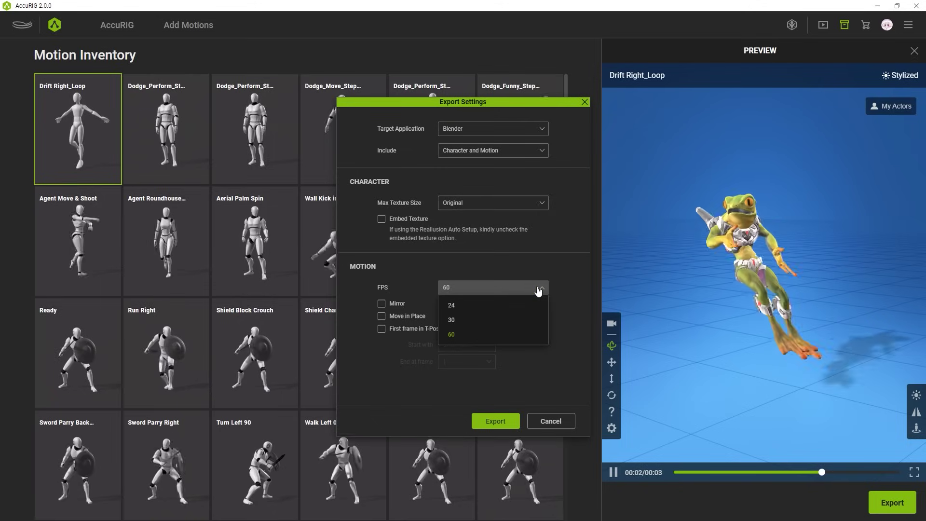
{"action": "left_click", "coordinate": [539, 289]}
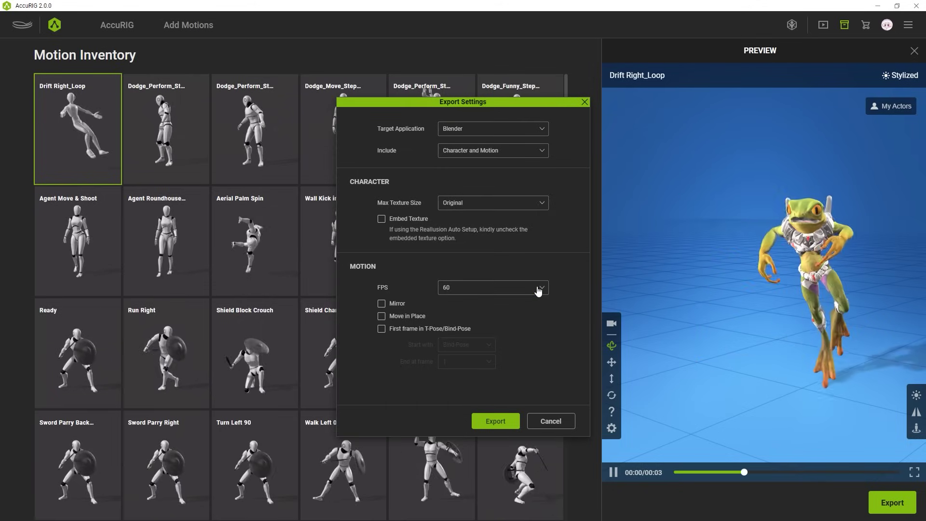
{"action": "left_click", "coordinate": [516, 423]}
{"action": "key", "text": "Return"}
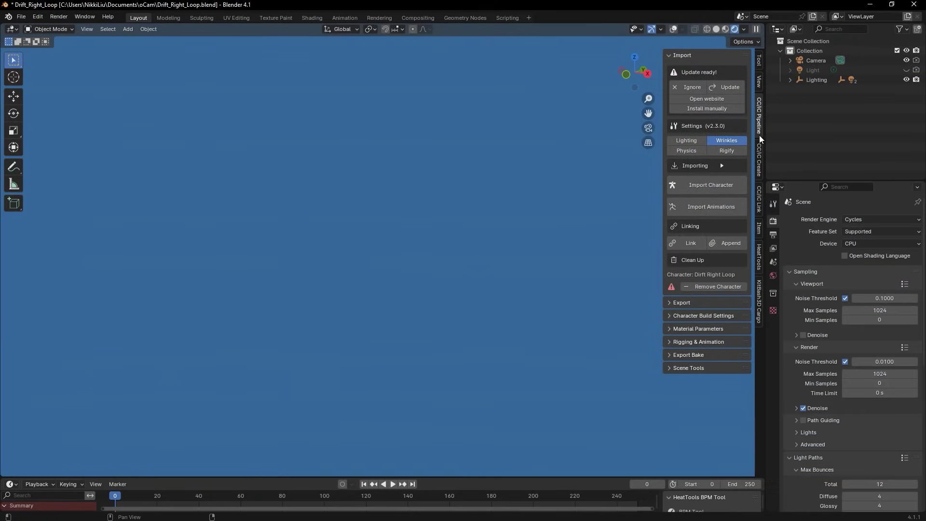
Import Dirft Right Loop.fbx from Downloads/Blender through the CC/iC Pipeline's Import Character.
{"action": "left_click", "coordinate": [739, 188]}
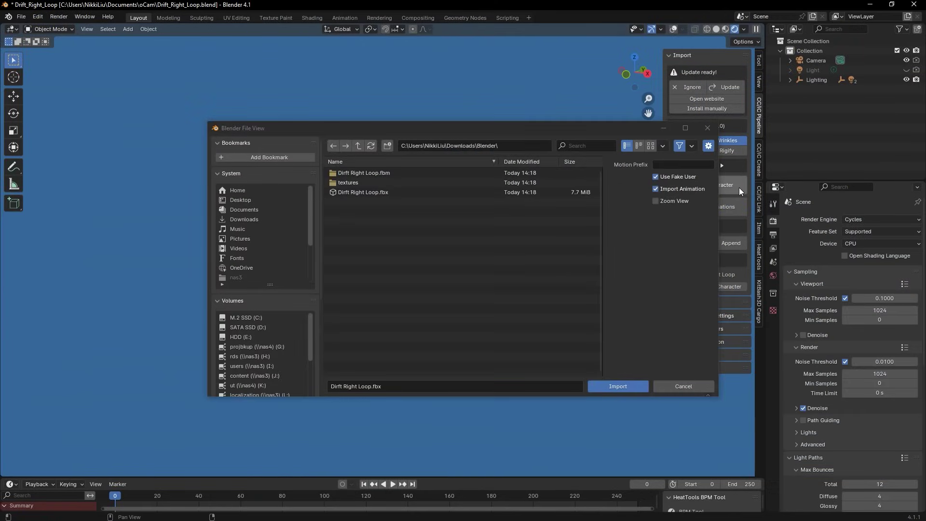
{"action": "left_click", "coordinate": [439, 197]}
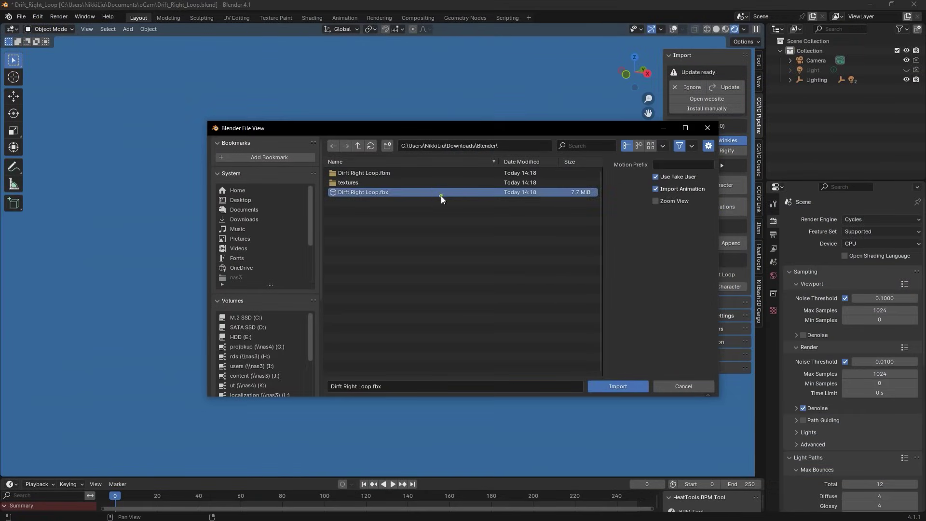
{"action": "double_click", "coordinate": [440, 196]}
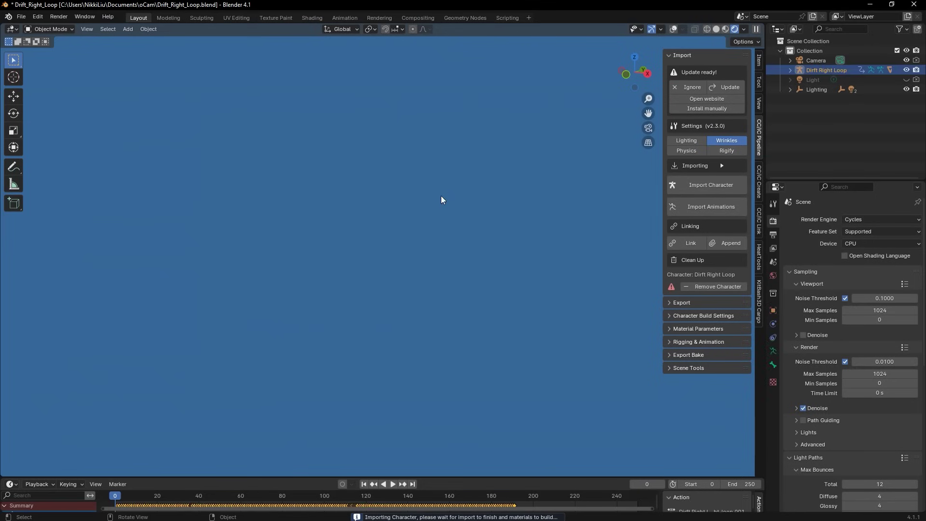